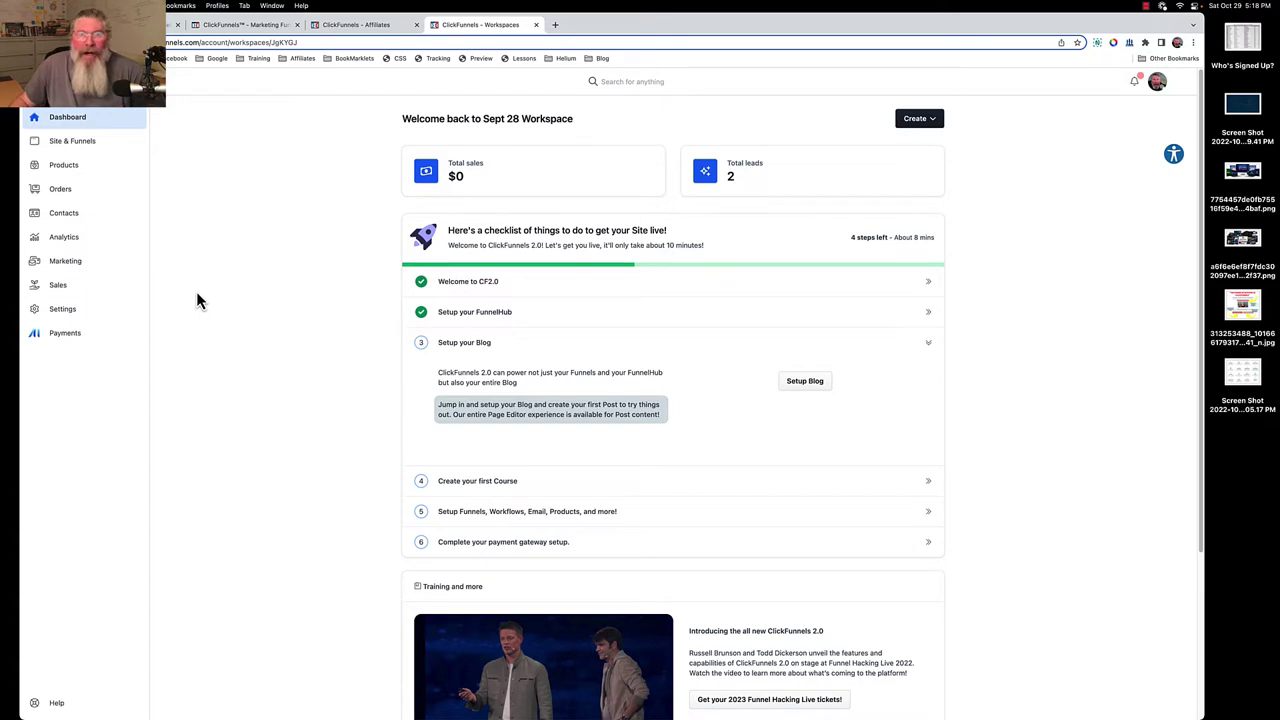
# Open the Sept 28 Workspace's Settings > Themes list showing its six themes.
pyautogui.click(37, 315)
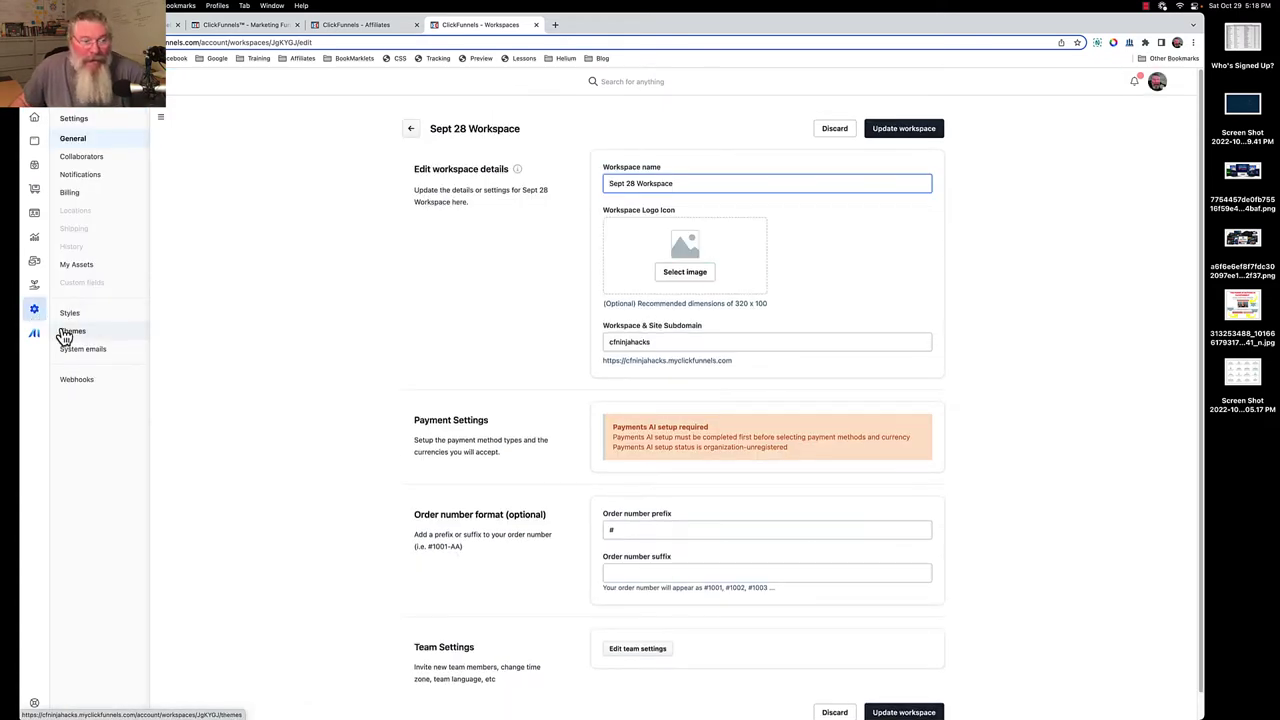
pyautogui.click(66, 331)
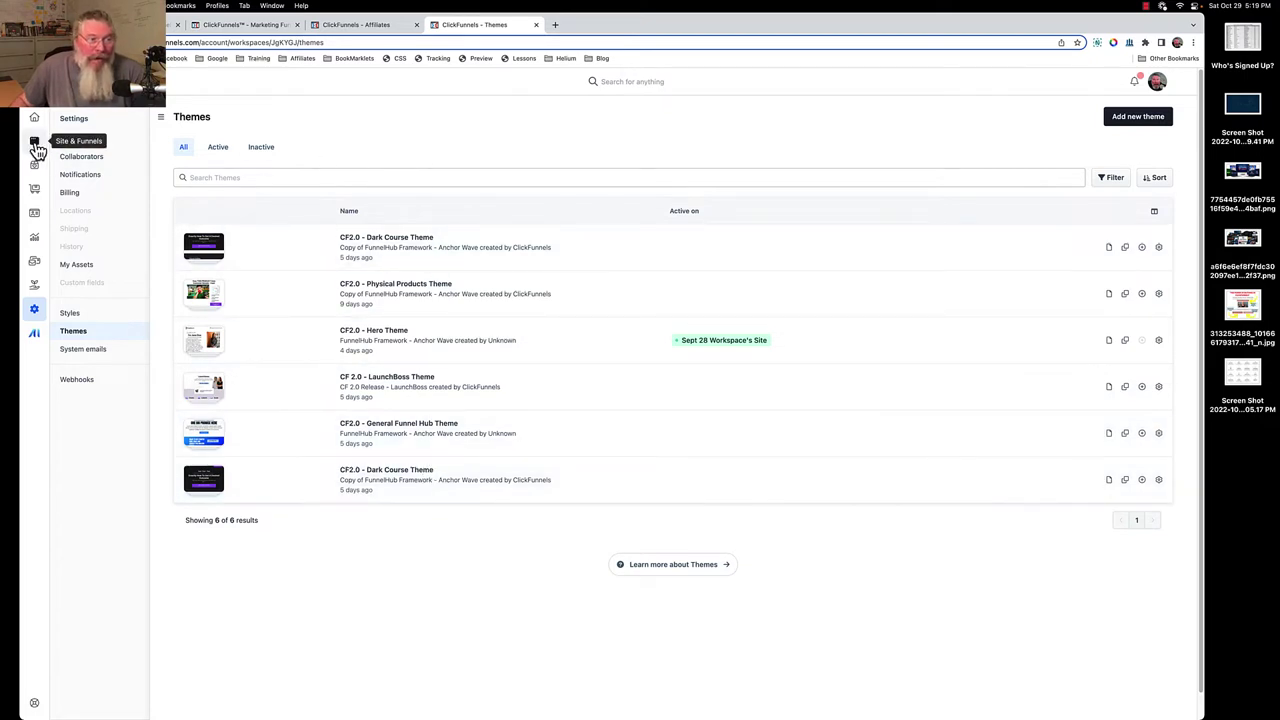
# Open the site's Pages list on the Theme pages tab and scroll through it.
pyautogui.click(35, 143)
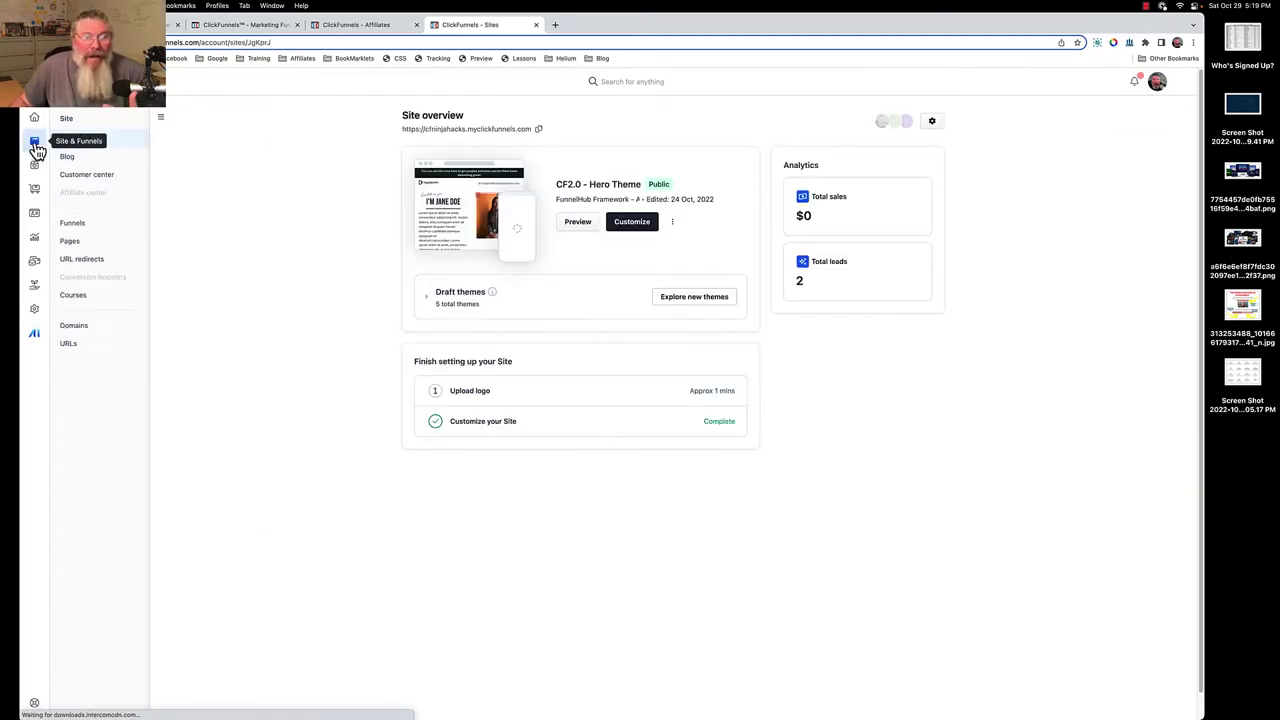
pyautogui.click(78, 249)
pyautogui.click(281, 148)
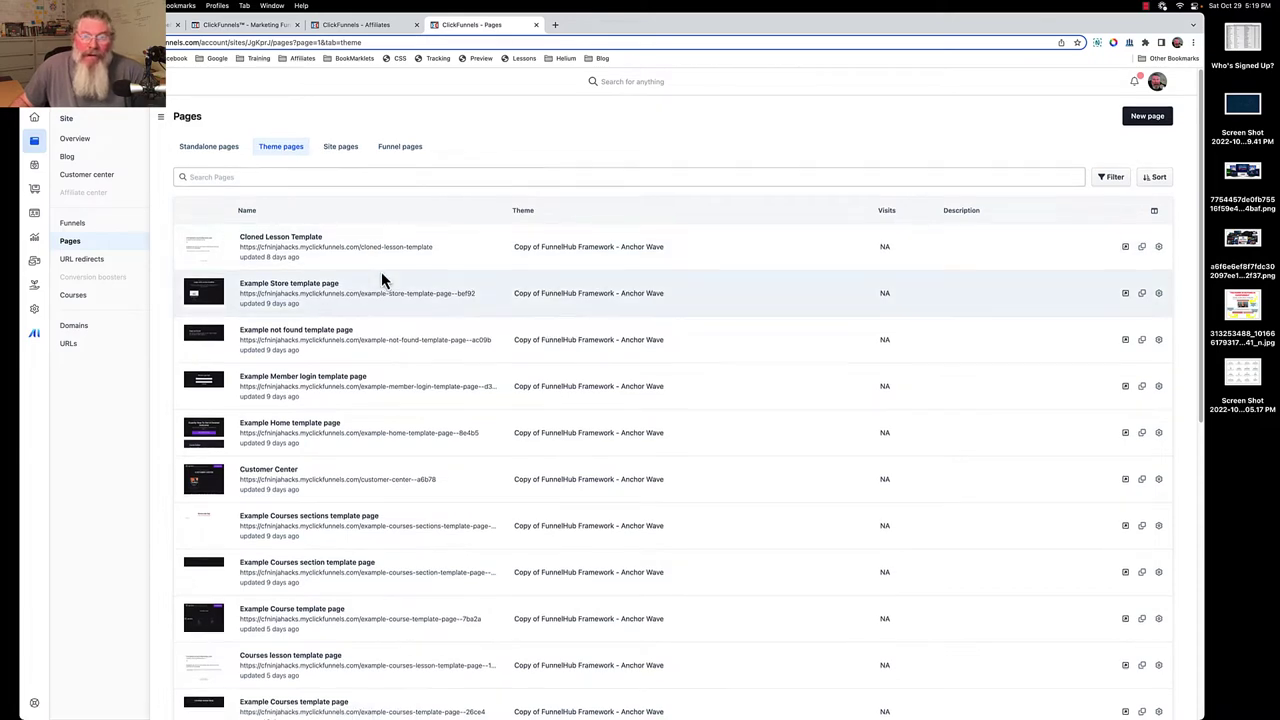
pyautogui.scroll(-5, 381, 278)
pyautogui.scroll(-2, 381, 275)
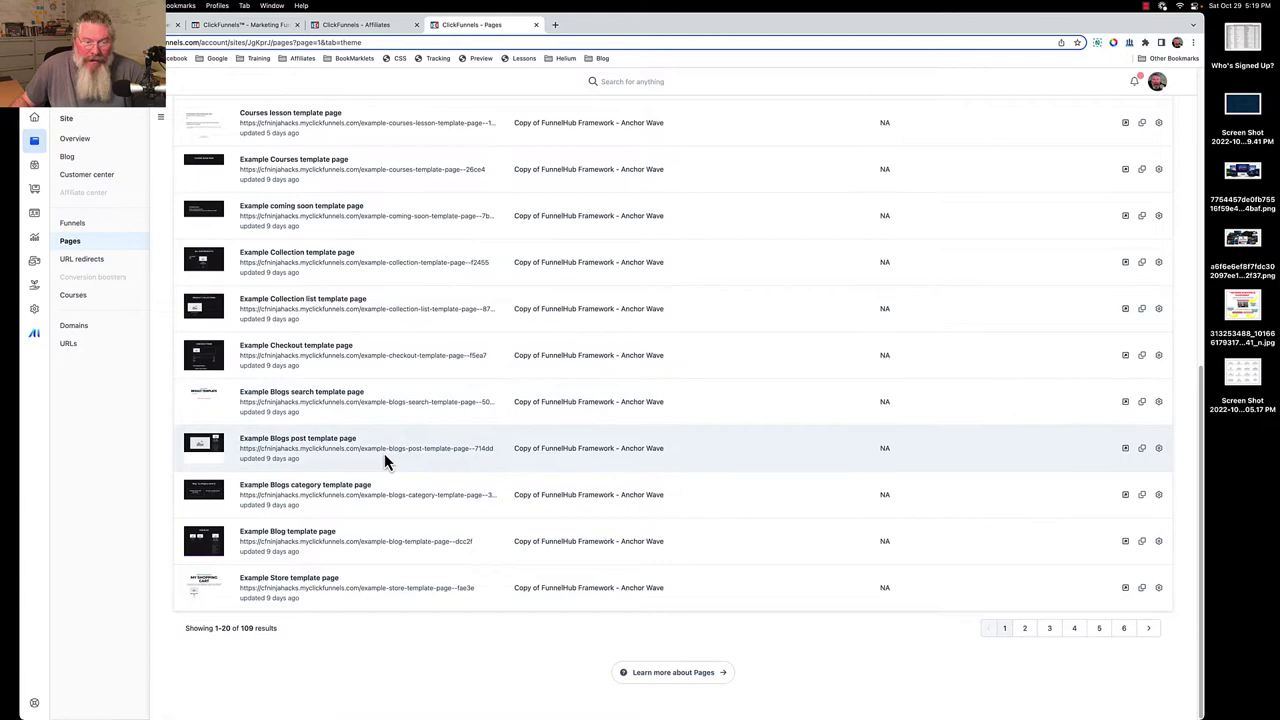
pyautogui.scroll(7, 434, 300)
pyautogui.scroll(1, 434, 298)
# Search the theme pages for 'Lesson', leaving 7 lesson template pages.
pyautogui.click(270, 177)
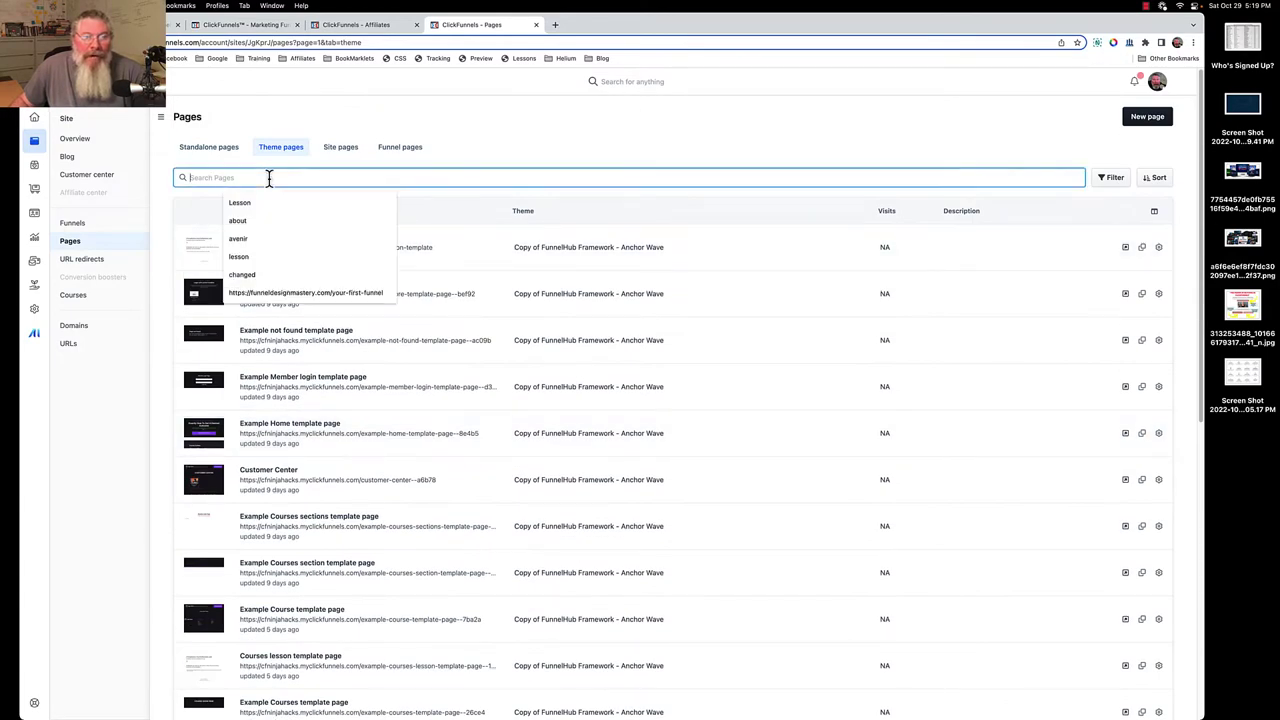
pyautogui.write('Lesson')
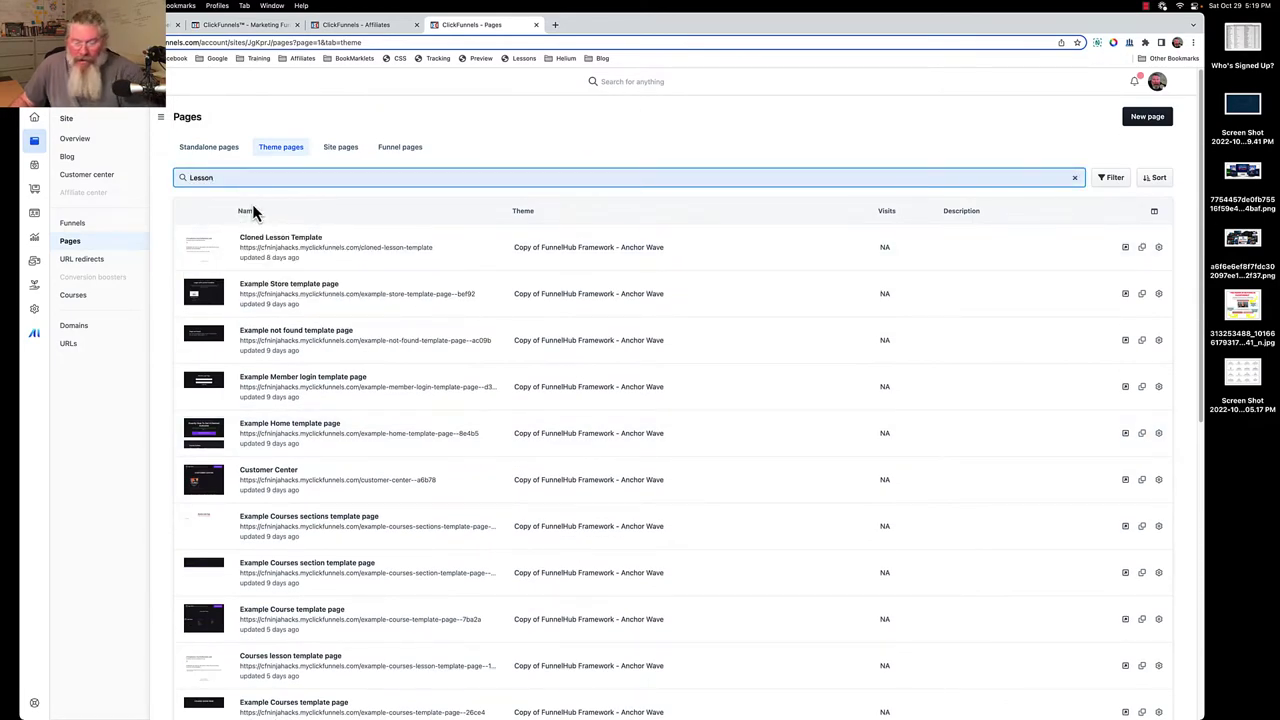
pyautogui.press('Return')
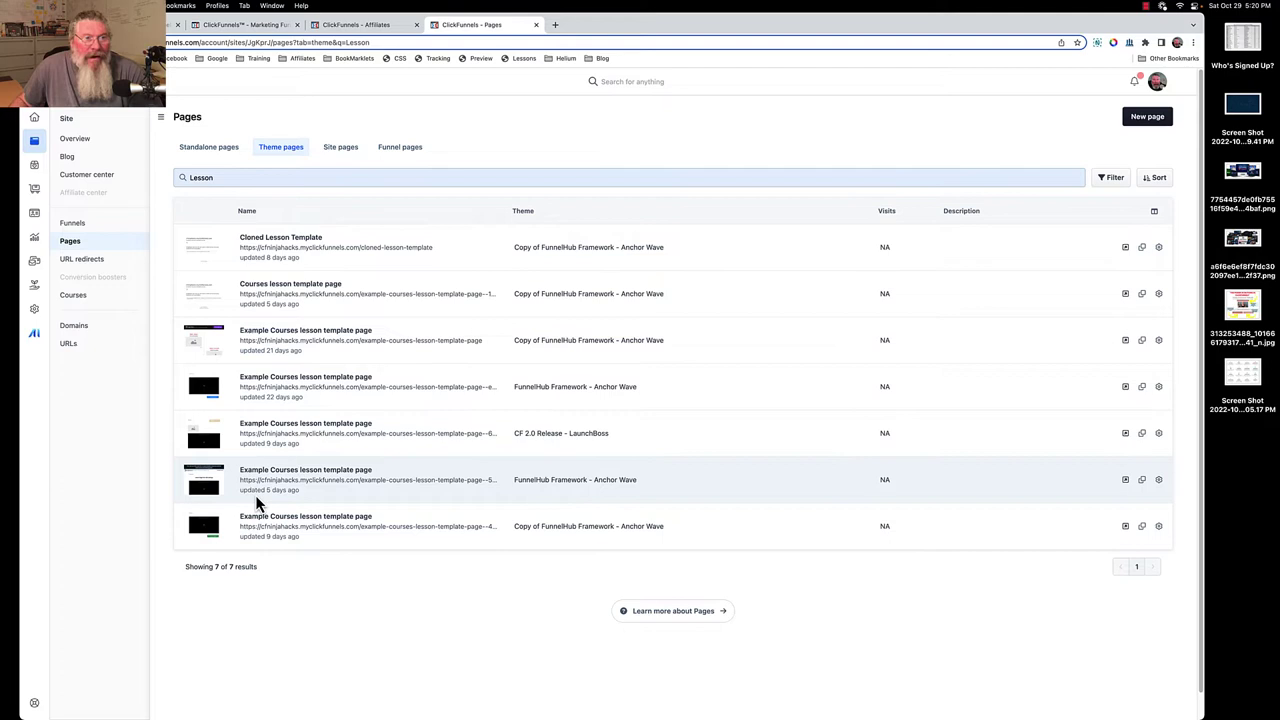
# Switch to the other workspace from the workspace switcher.
pyautogui.click(34, 117)
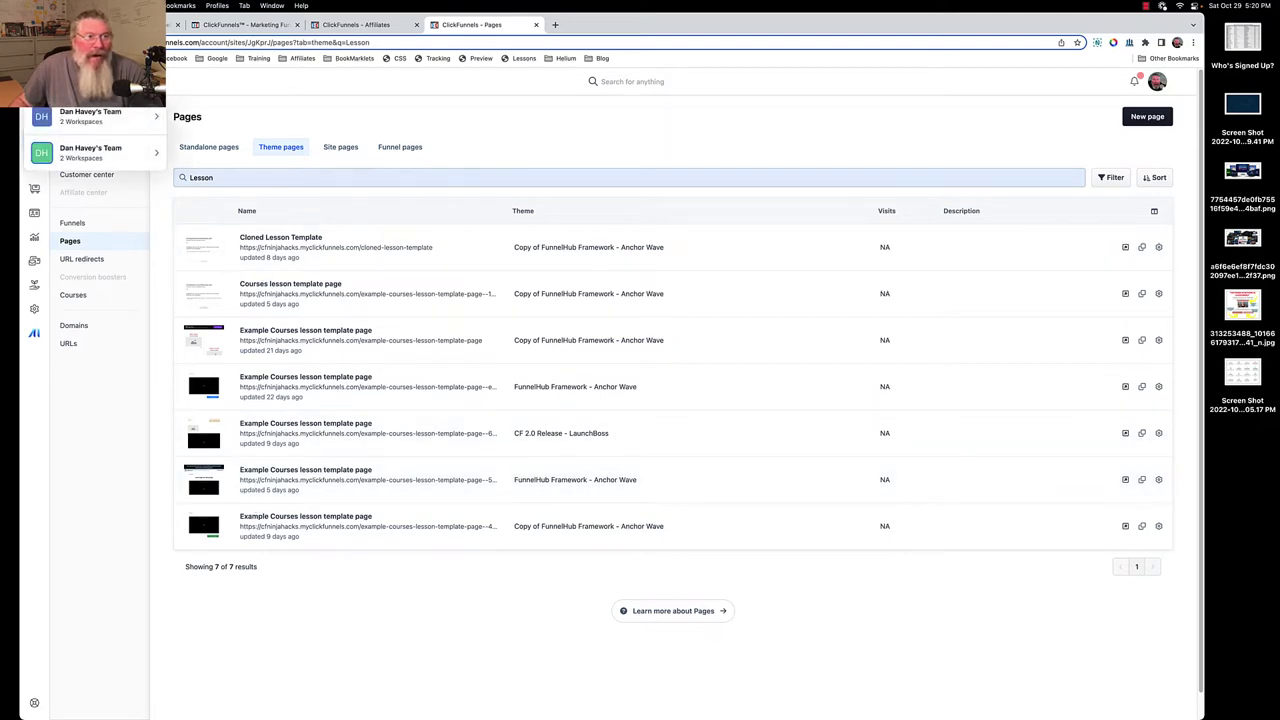
pyautogui.moveTo(82, 121)
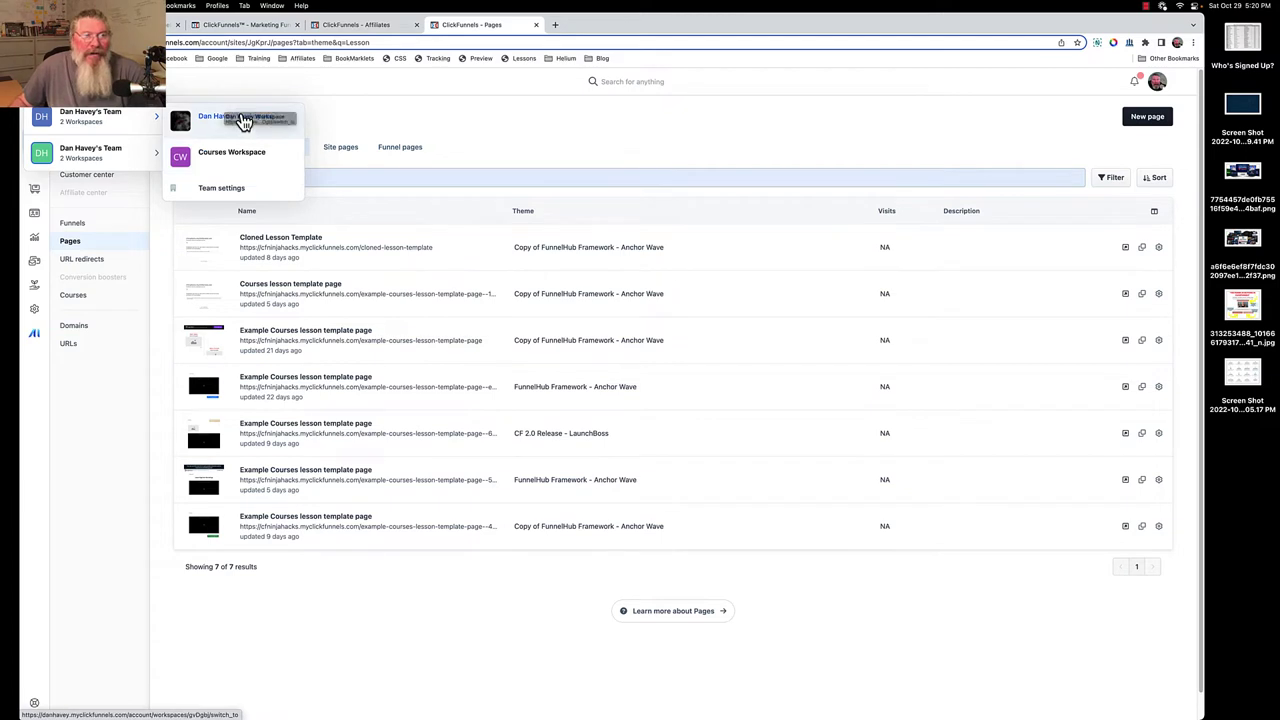
pyautogui.click(201, 121)
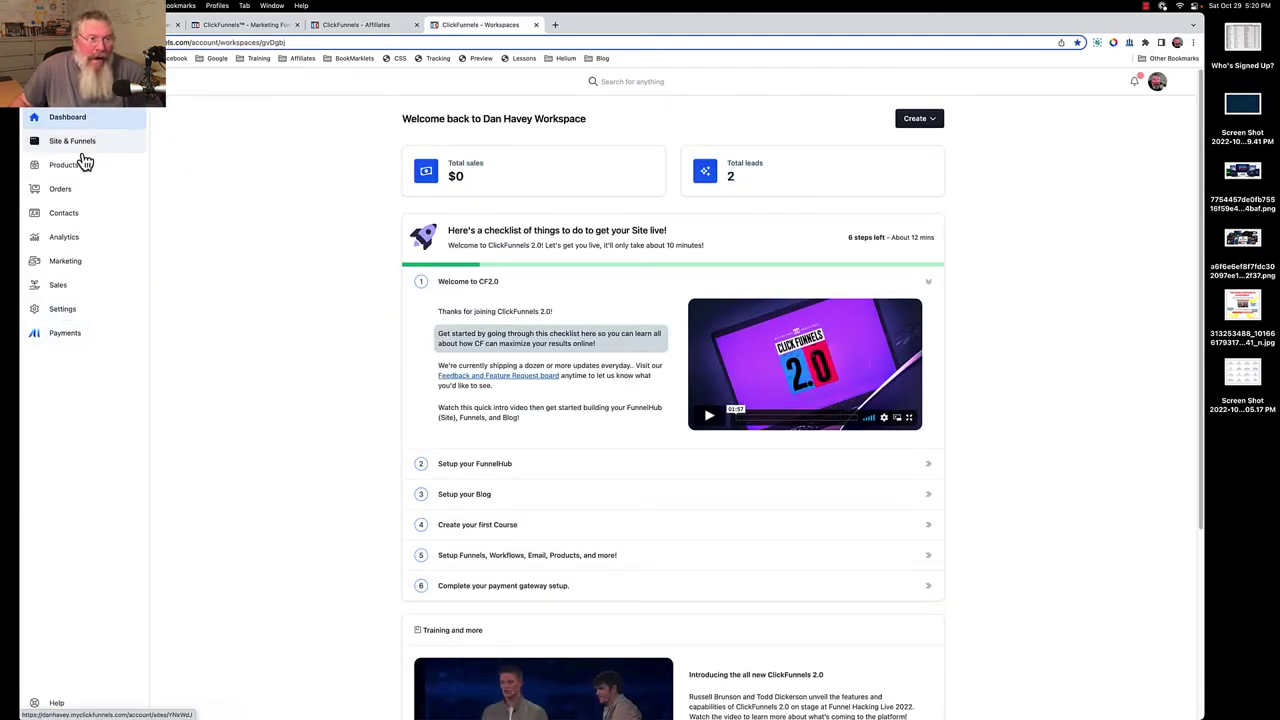
# Filter this site's Theme pages to 'Lesson', showing 5 lesson template pages.
pyautogui.click(40, 148)
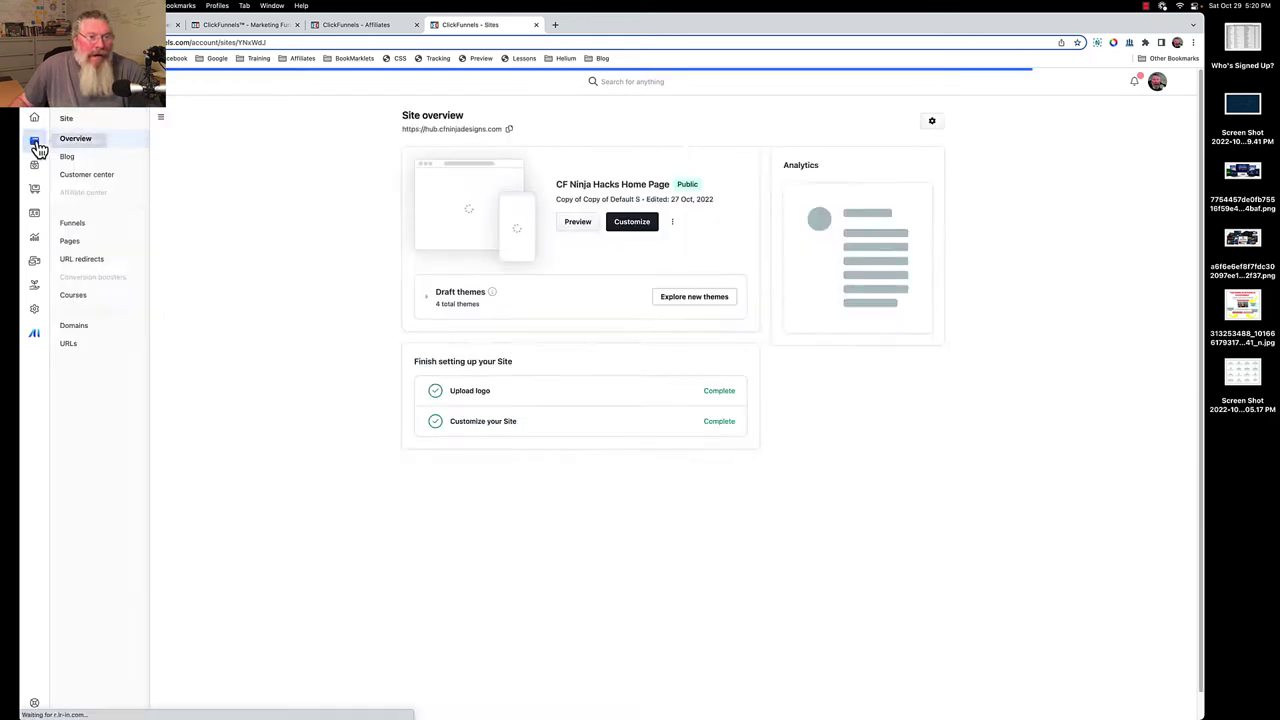
pyautogui.click(72, 242)
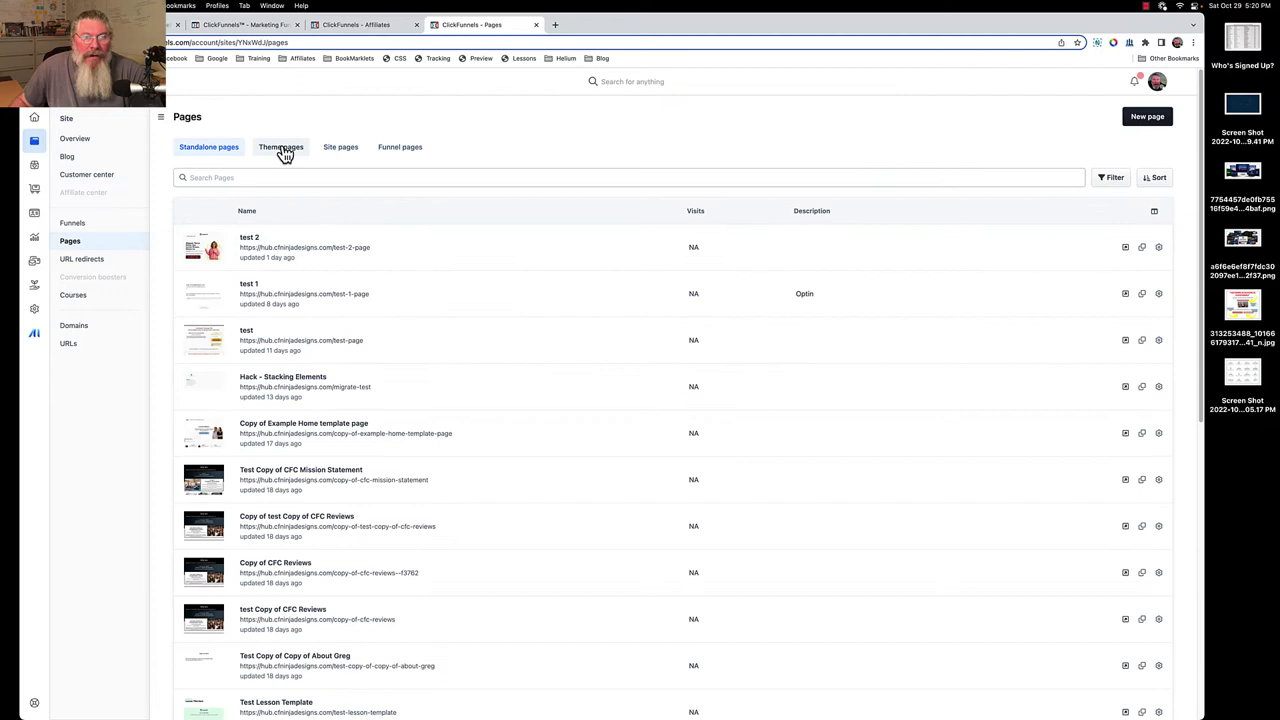
pyautogui.click(283, 150)
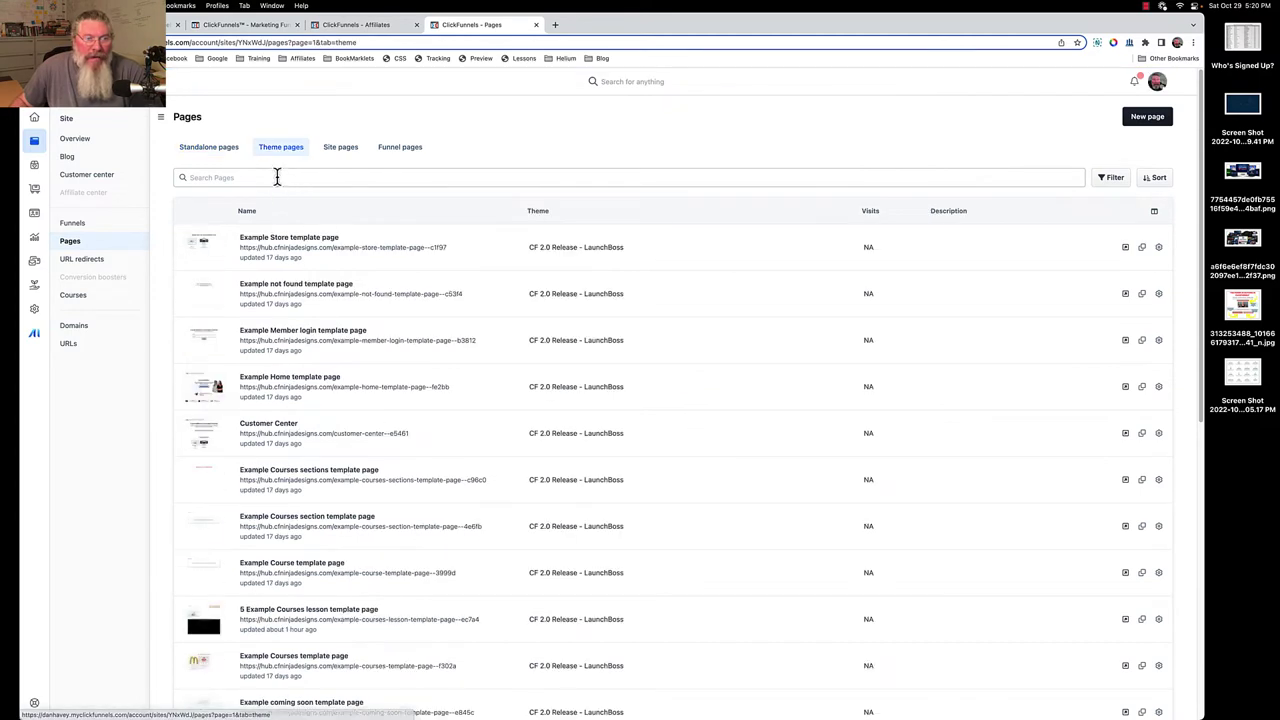
pyautogui.click(277, 177)
pyautogui.click(266, 202)
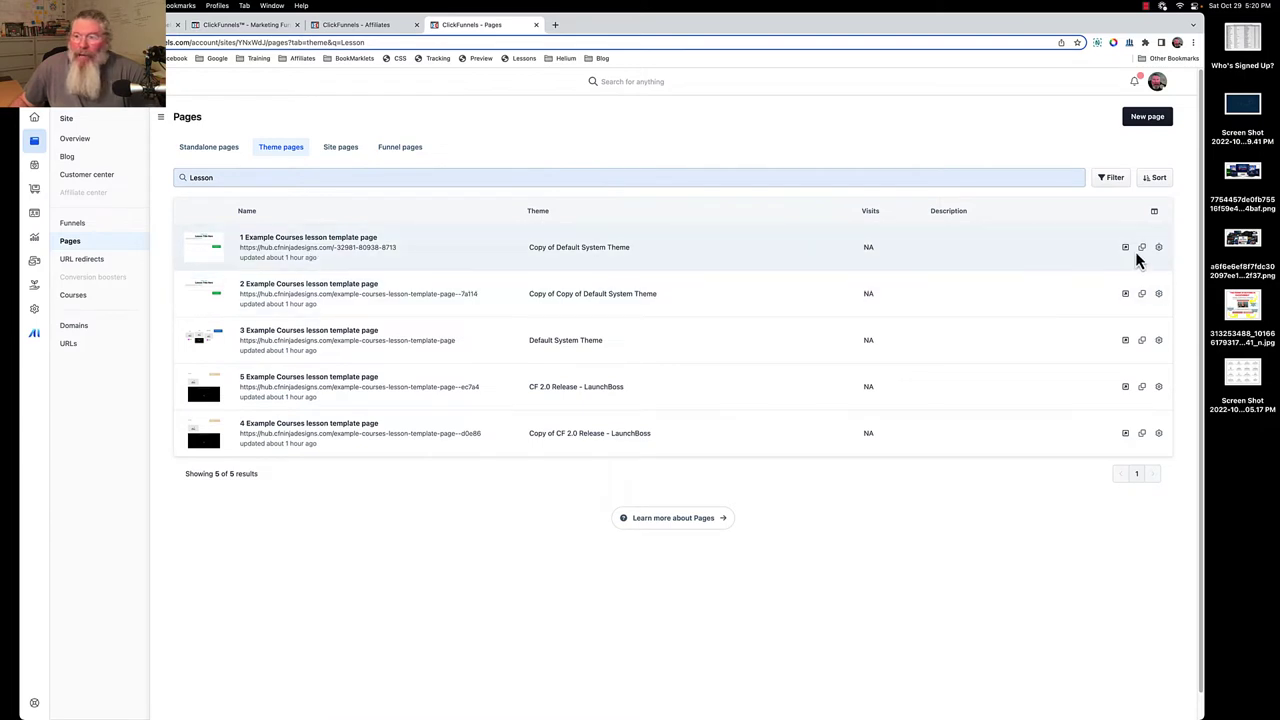
# View the first lesson template's Course home > Lesson page in the editor, then return to Themes.
pyautogui.click(338, 245)
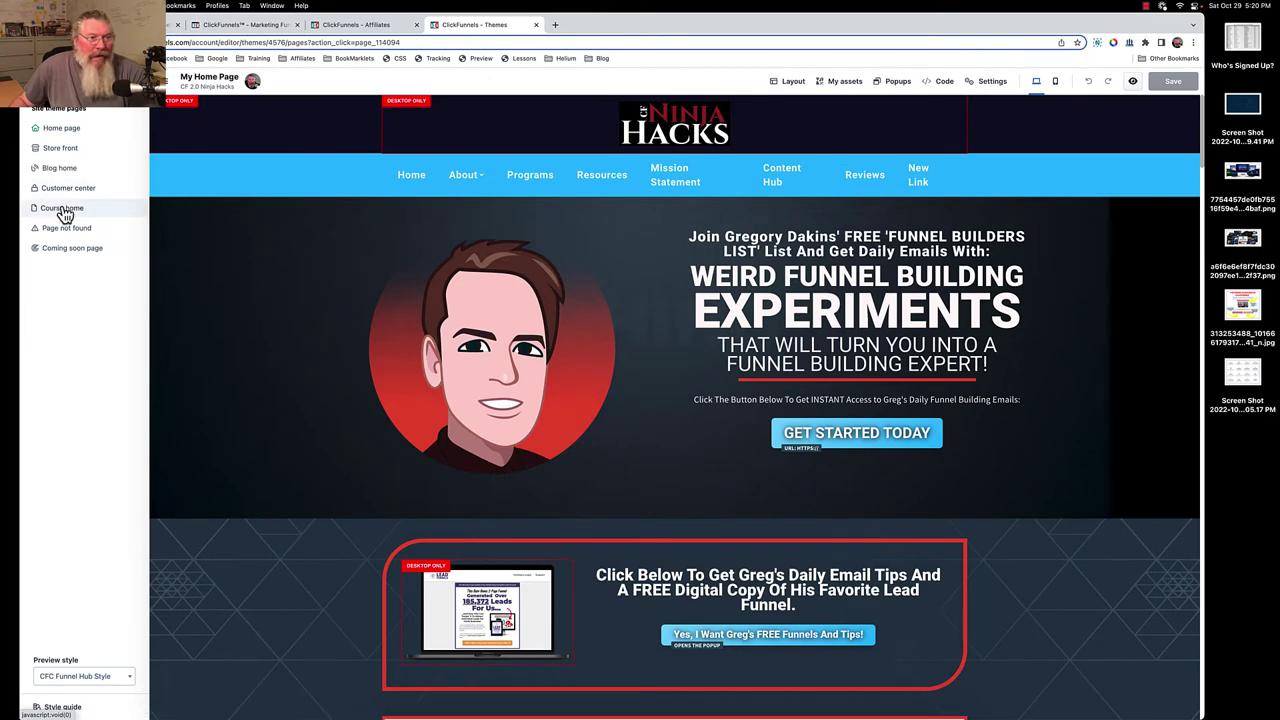
pyautogui.click(68, 214)
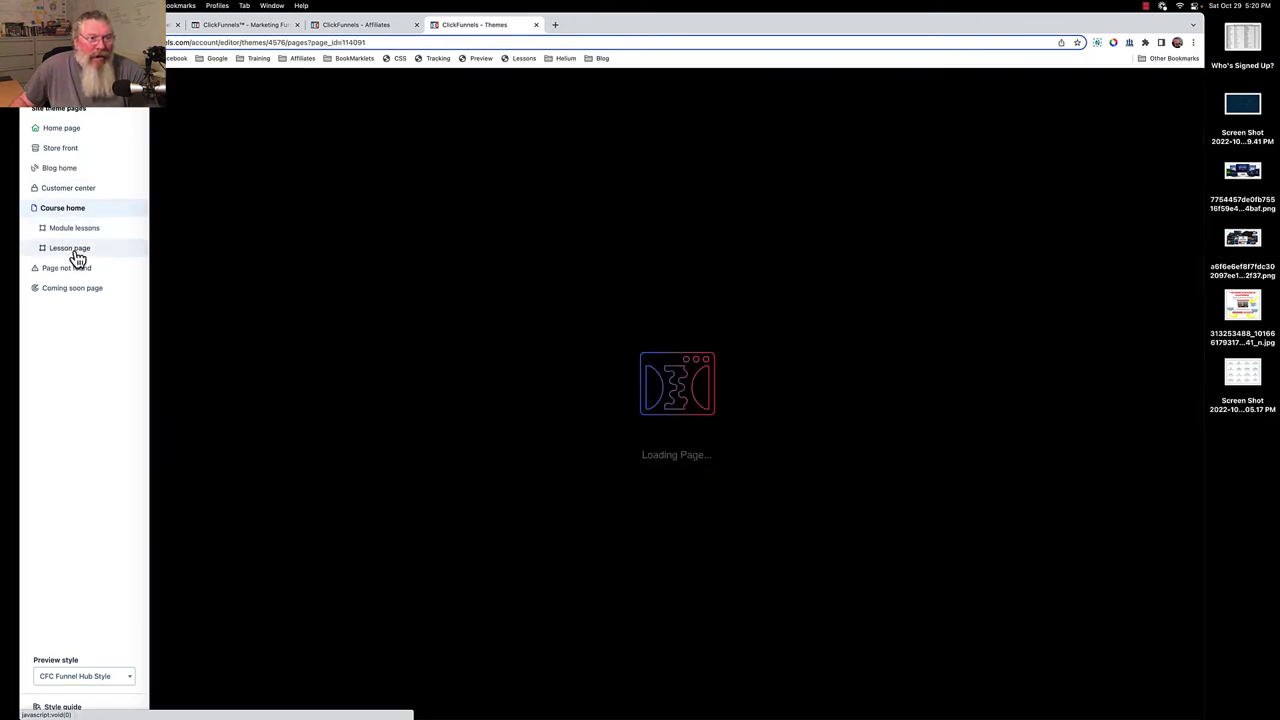
pyautogui.click(76, 252)
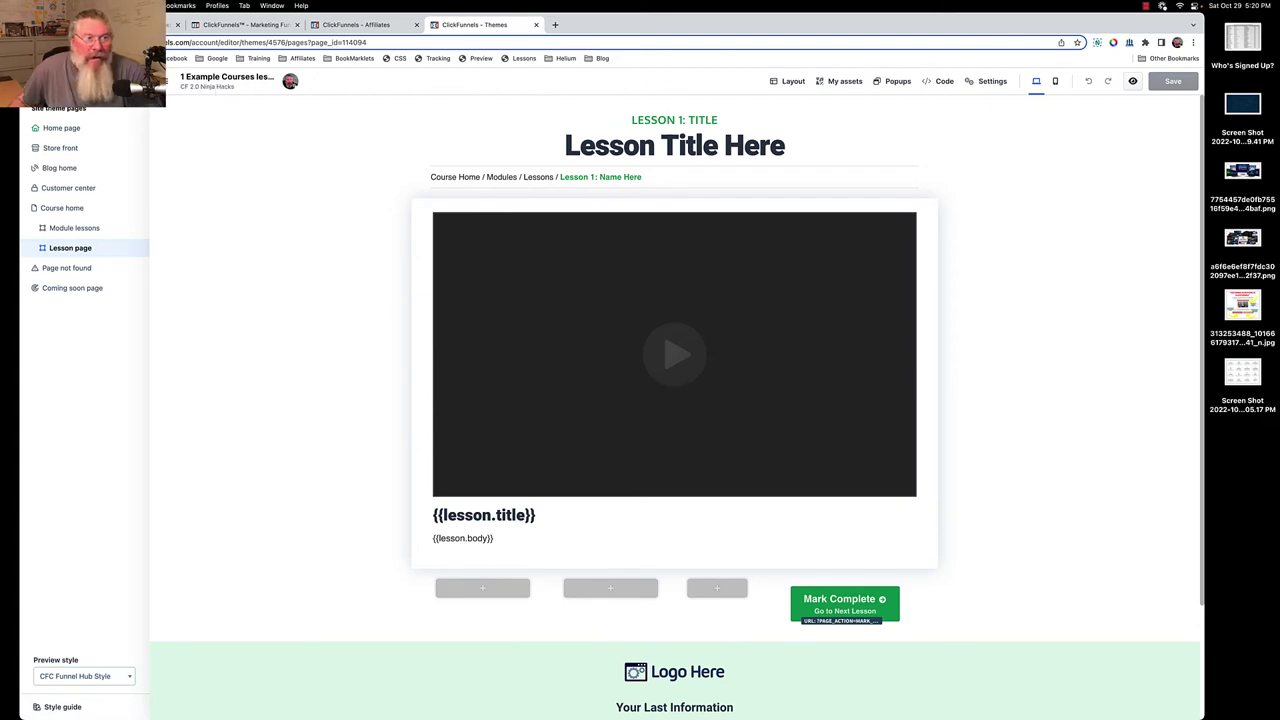
pyautogui.click(242, 81)
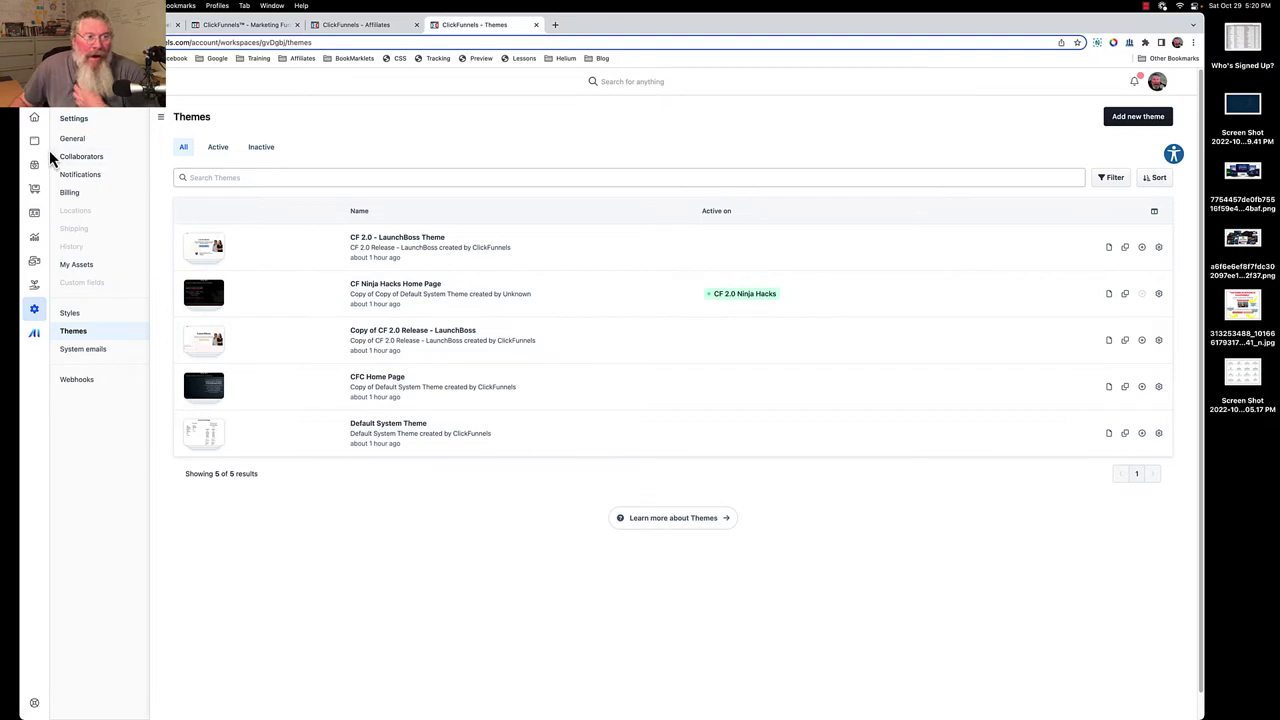
# Switch to the Courses Workspace, landing on its dashboard with 4 setup steps left.
pyautogui.click(36, 152)
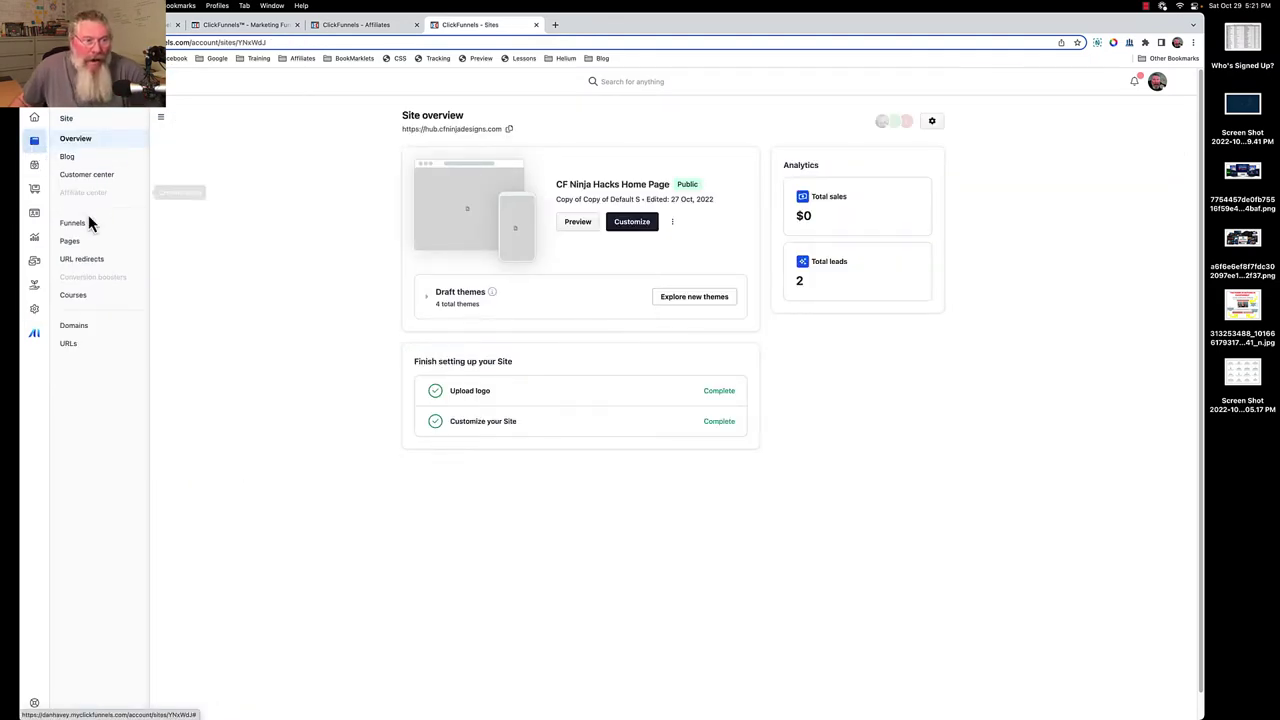
pyautogui.click(70, 243)
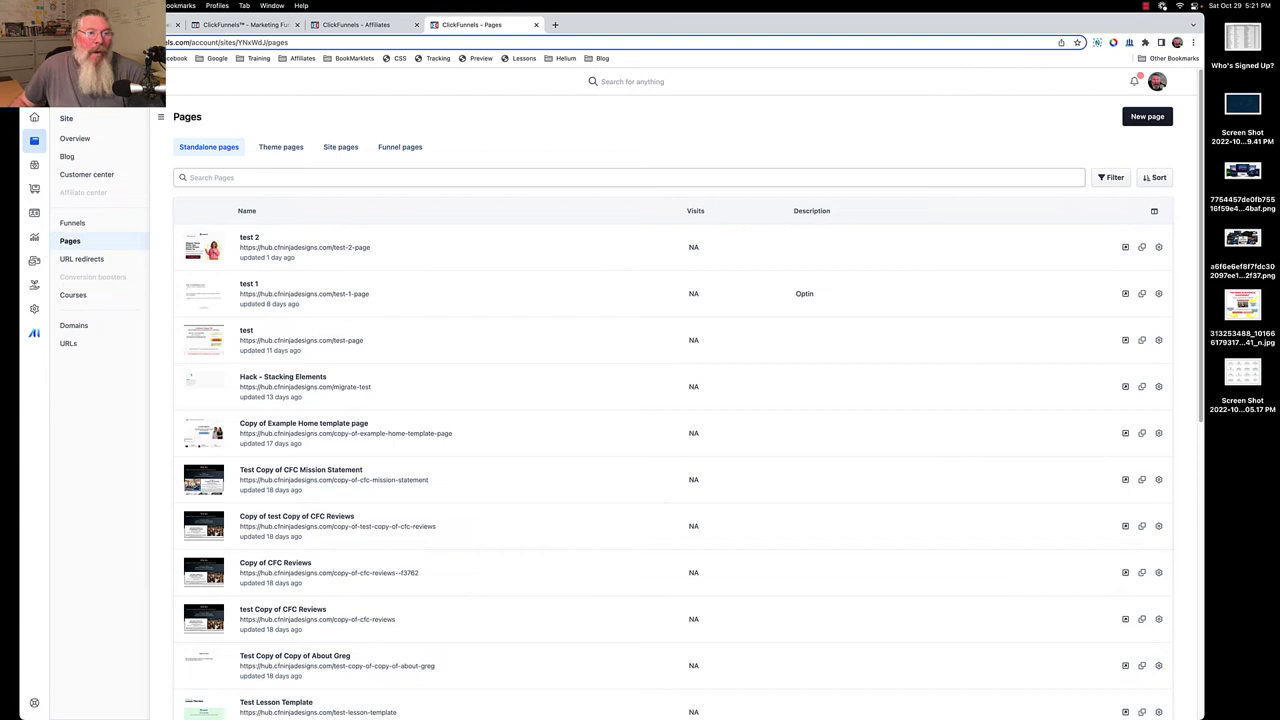
pyautogui.click(90, 95)
pyautogui.moveTo(94, 126)
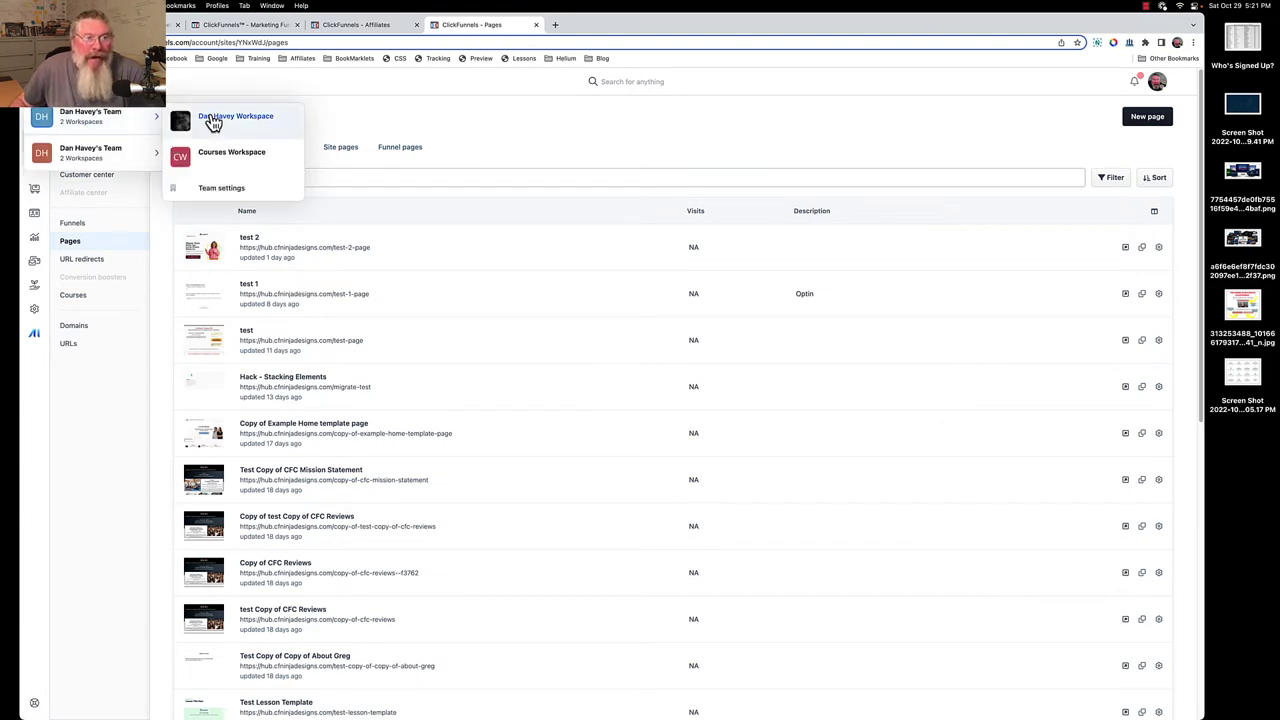
pyautogui.click(219, 160)
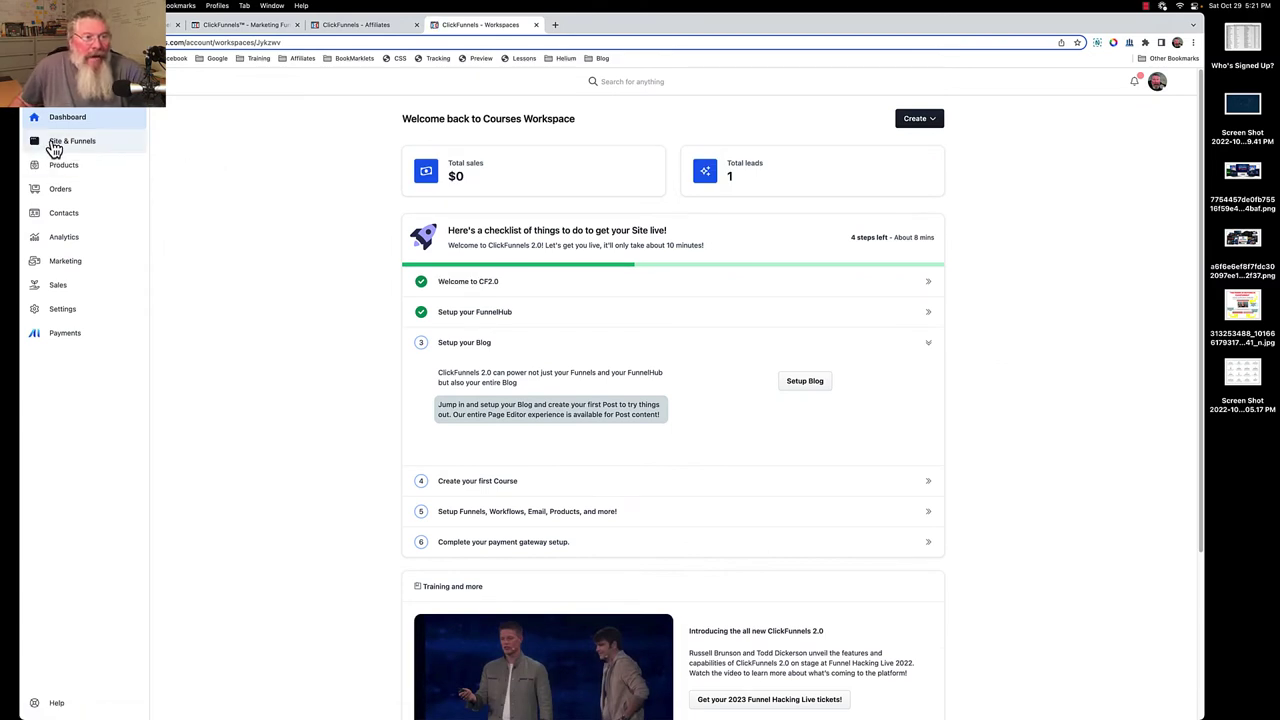
# Check the Courses site's single theme and its Hero Theme-prefixed theme pages, then return to Overview.
pyautogui.click(37, 316)
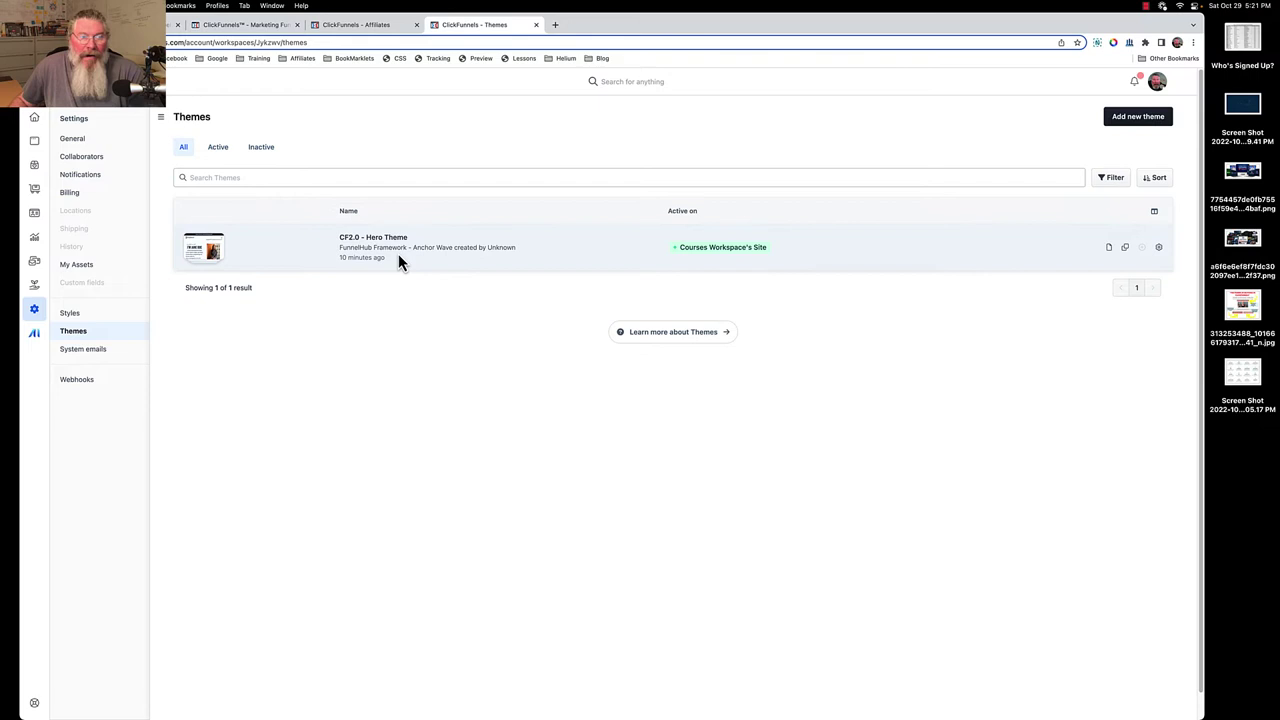
pyautogui.click(35, 142)
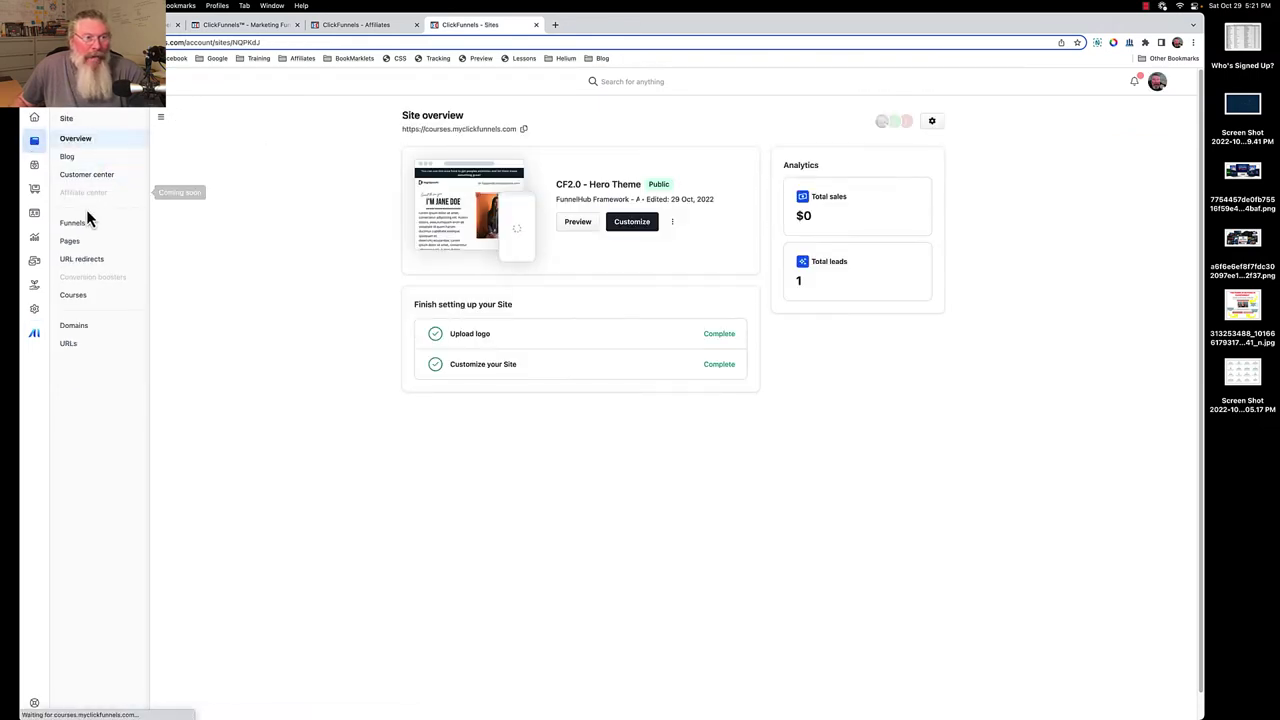
pyautogui.click(74, 246)
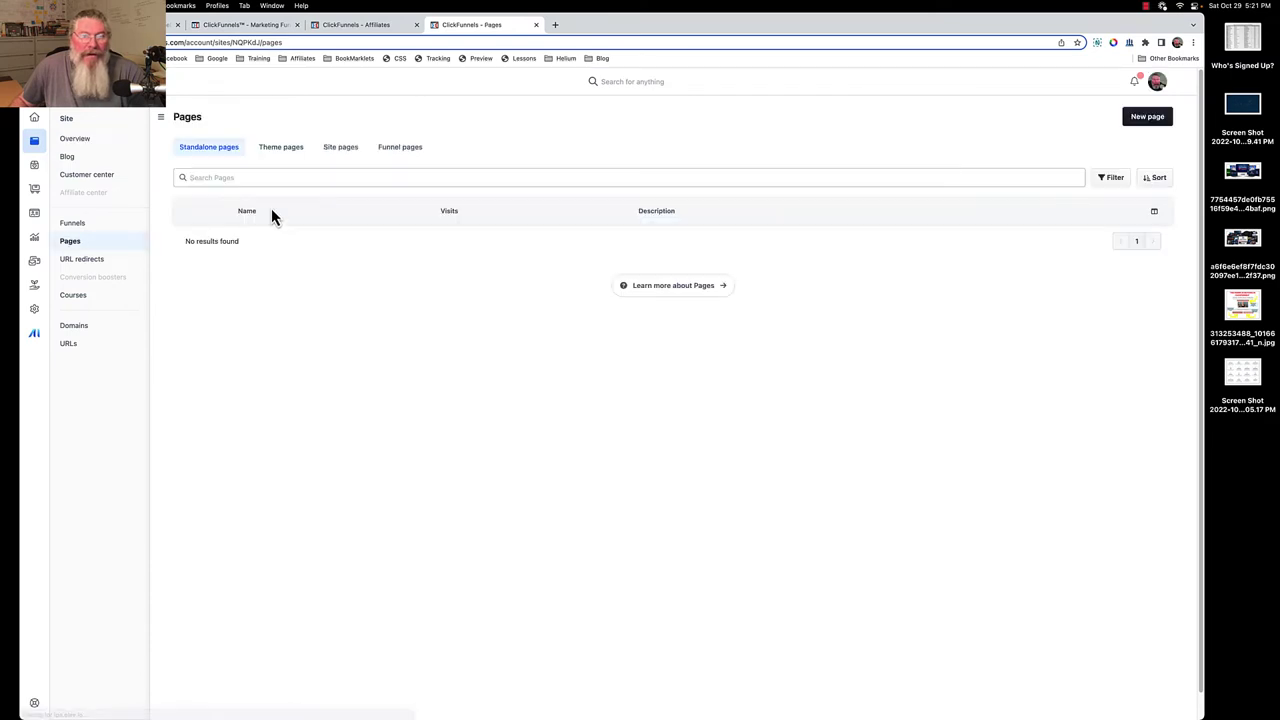
pyautogui.click(287, 153)
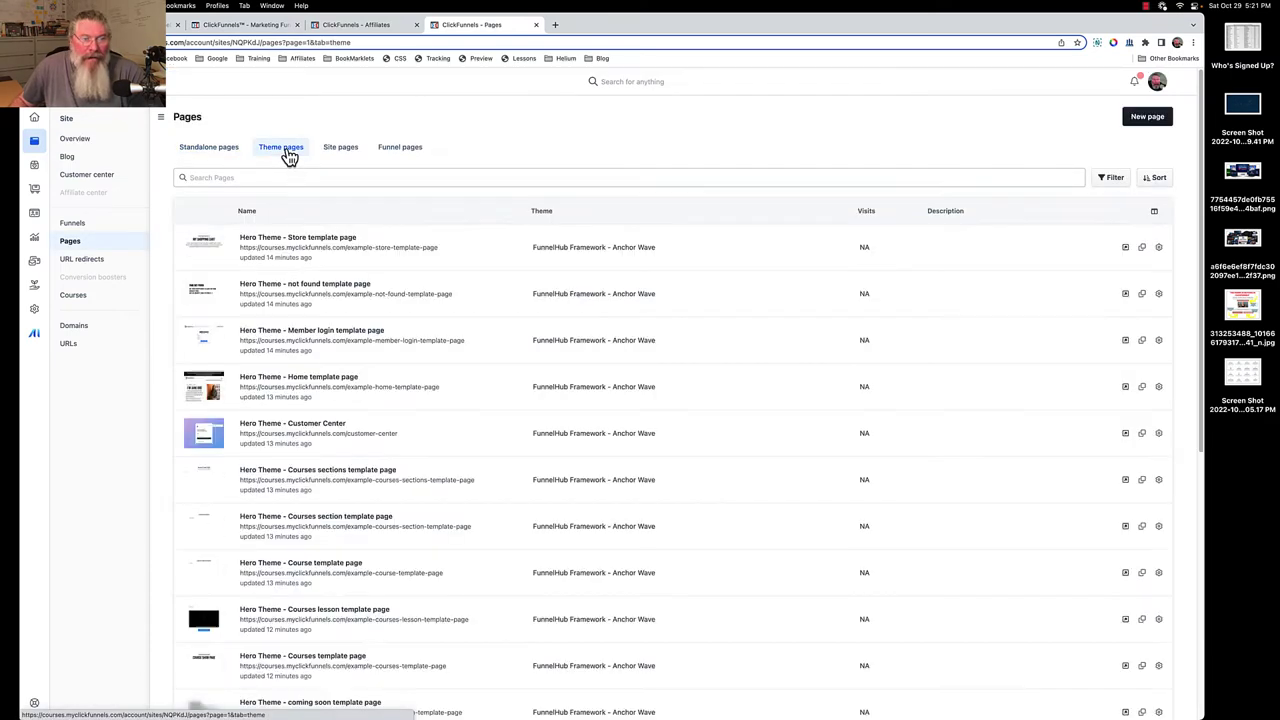
pyautogui.scroll(-2, 300, 262)
pyautogui.scroll(-1, 305, 260)
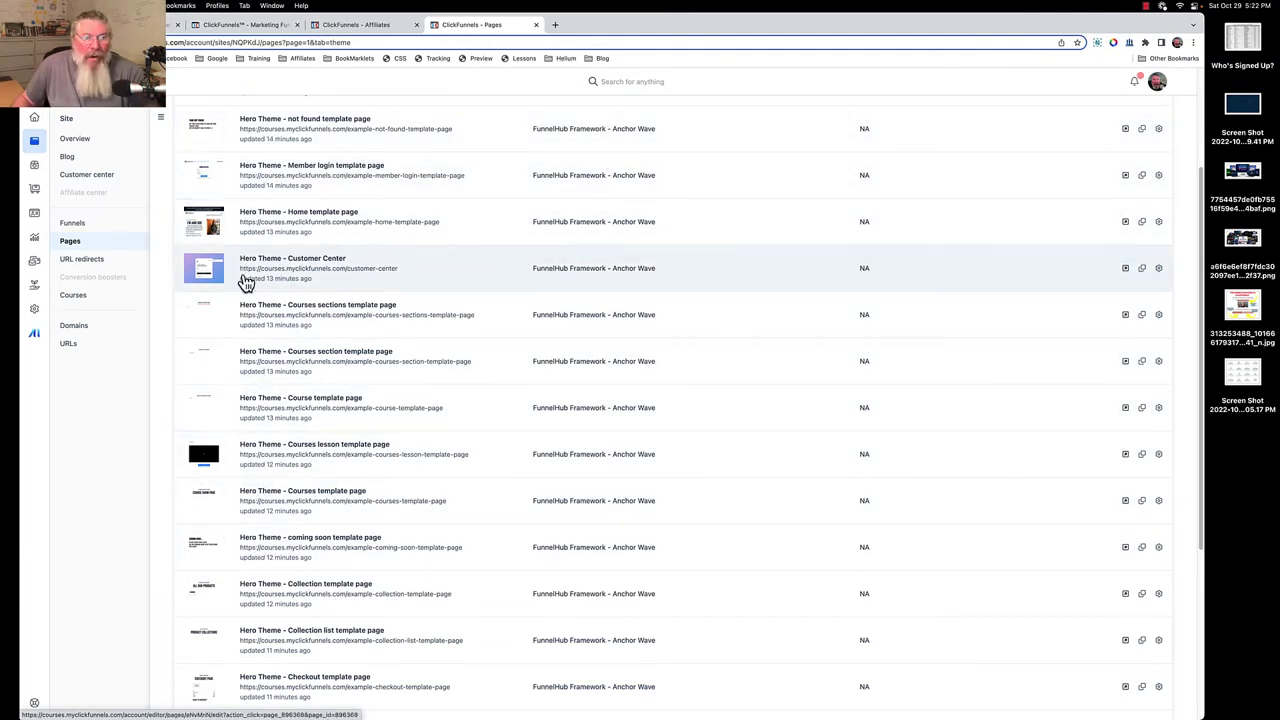
pyautogui.click(37, 146)
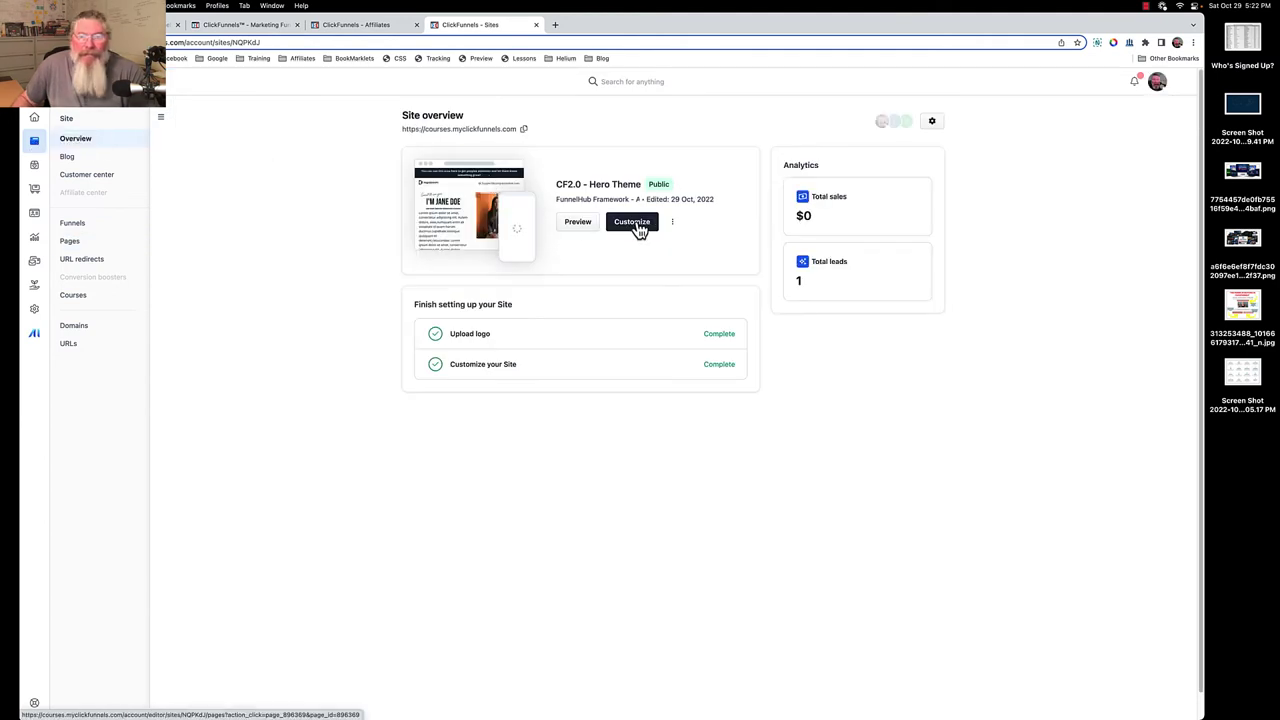
pyautogui.click(636, 225)
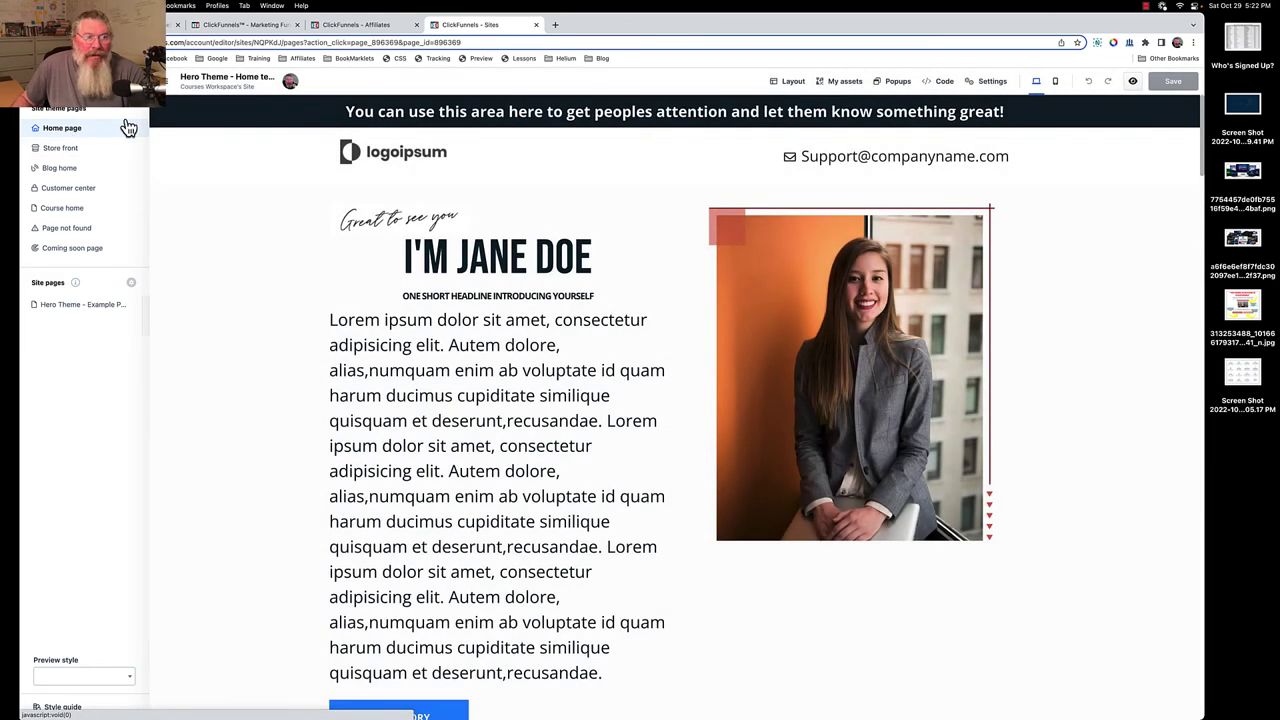
pyautogui.click(58, 190)
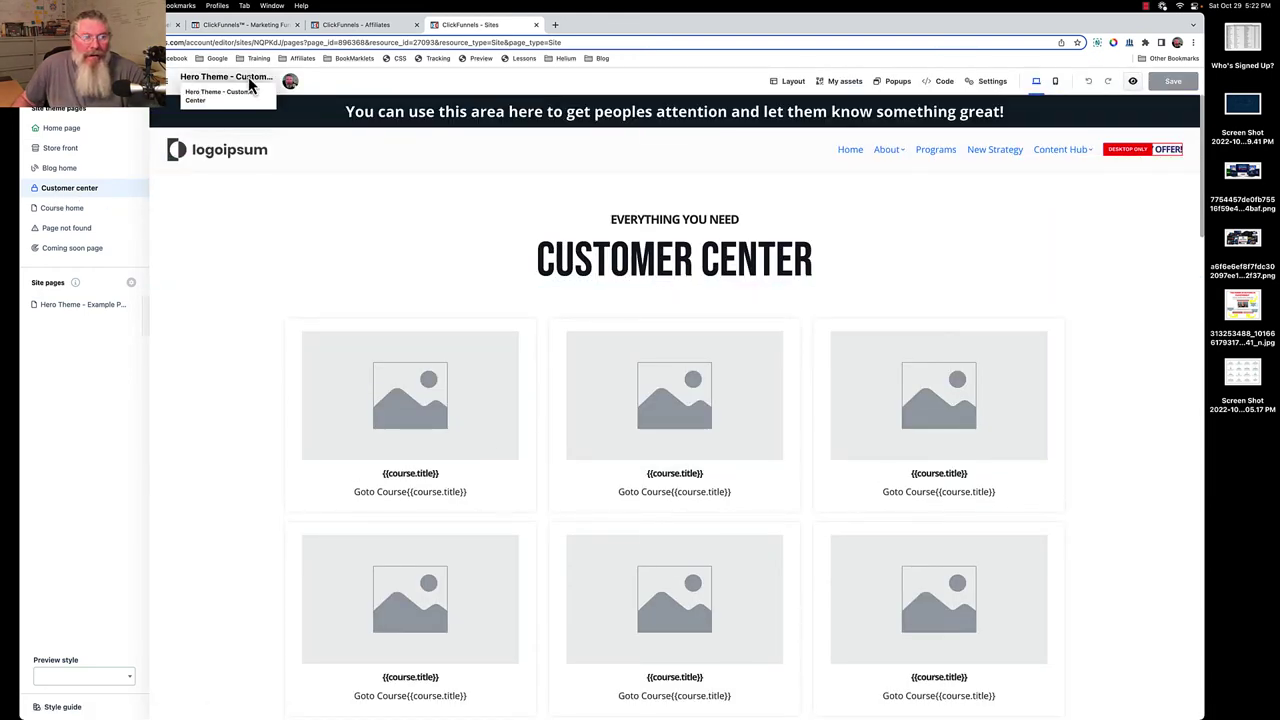
pyautogui.click(70, 210)
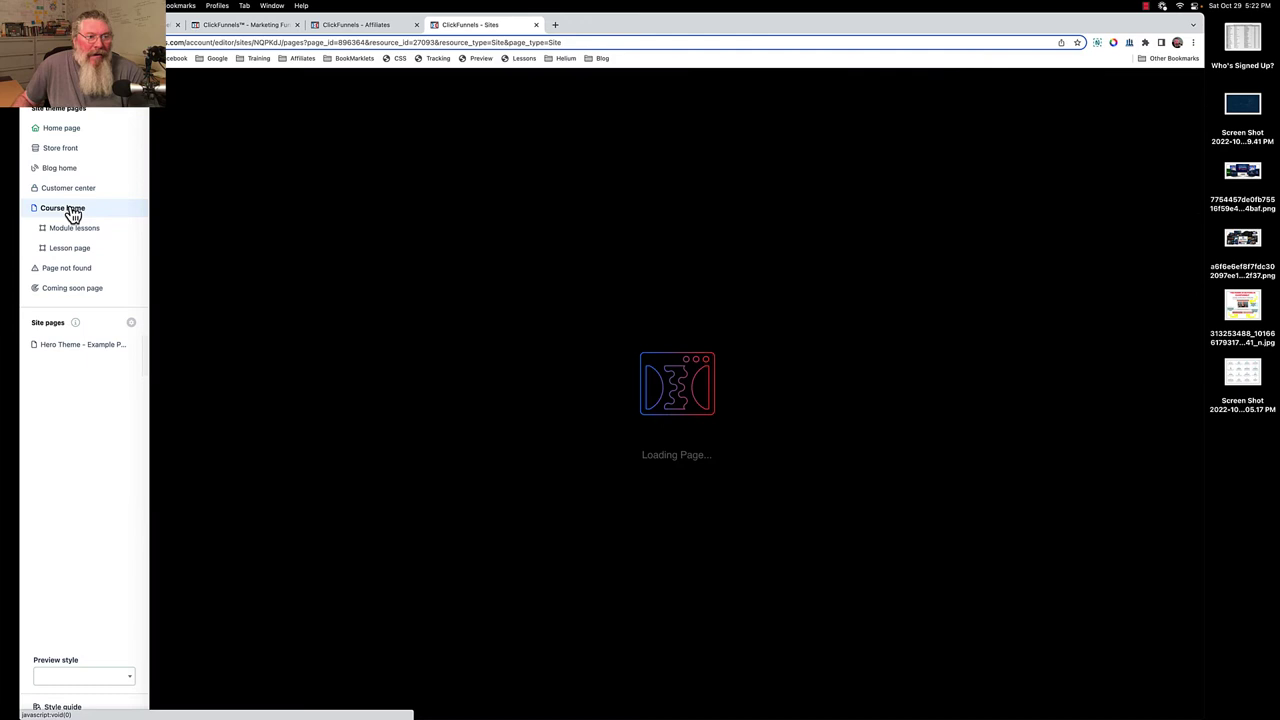
pyautogui.click(80, 250)
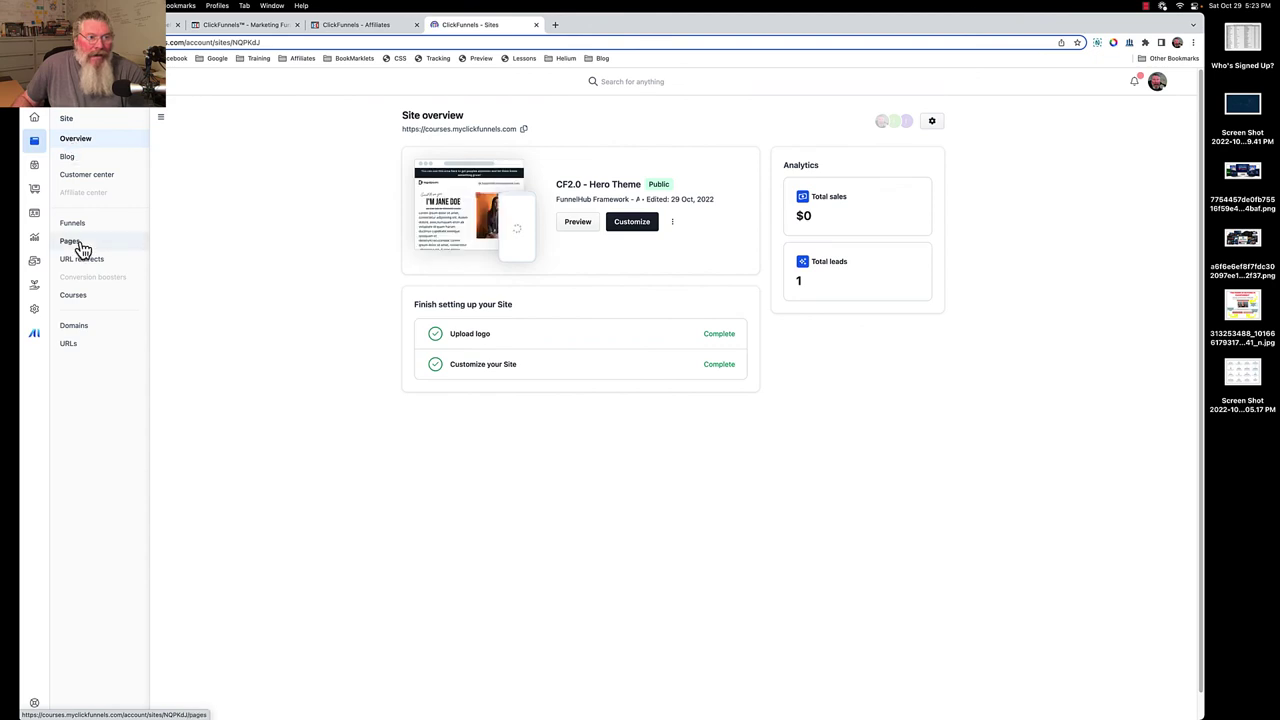
# Search the Courses Theme pages for 'Lesson', leaving only Hero Theme - Courses lesson template page.
pyautogui.click(78, 247)
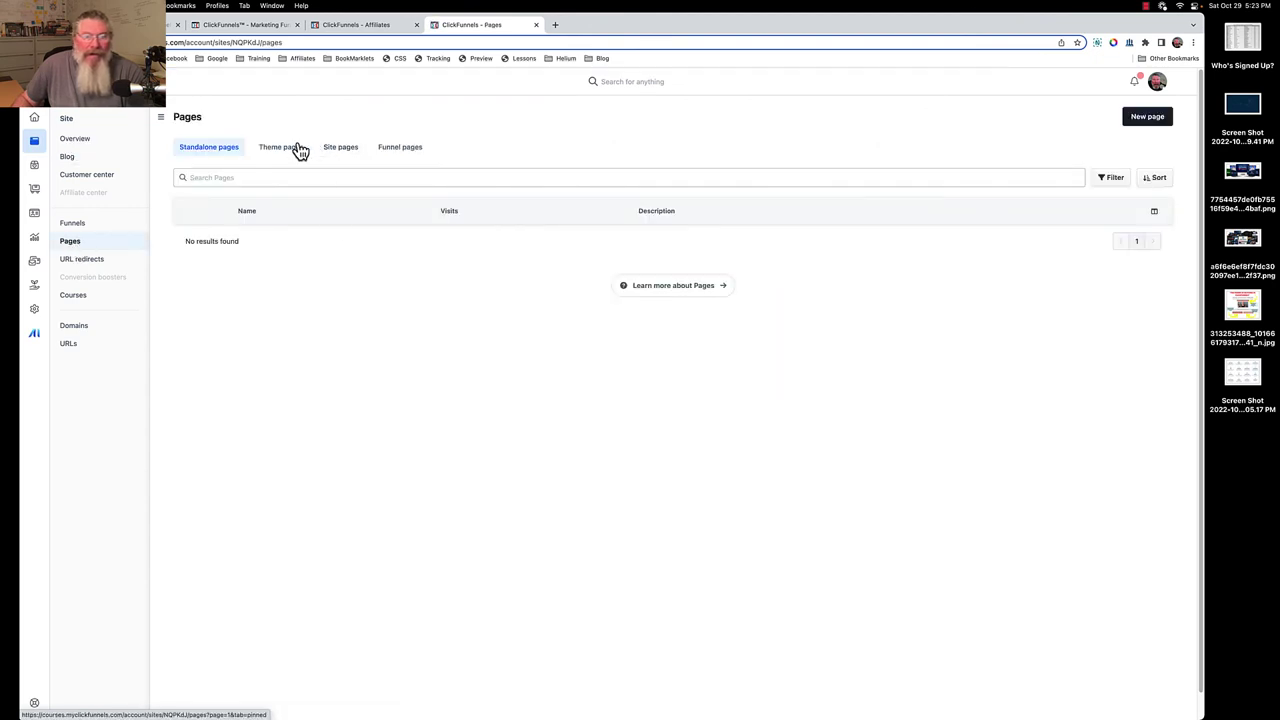
pyautogui.click(291, 156)
pyautogui.click(291, 176)
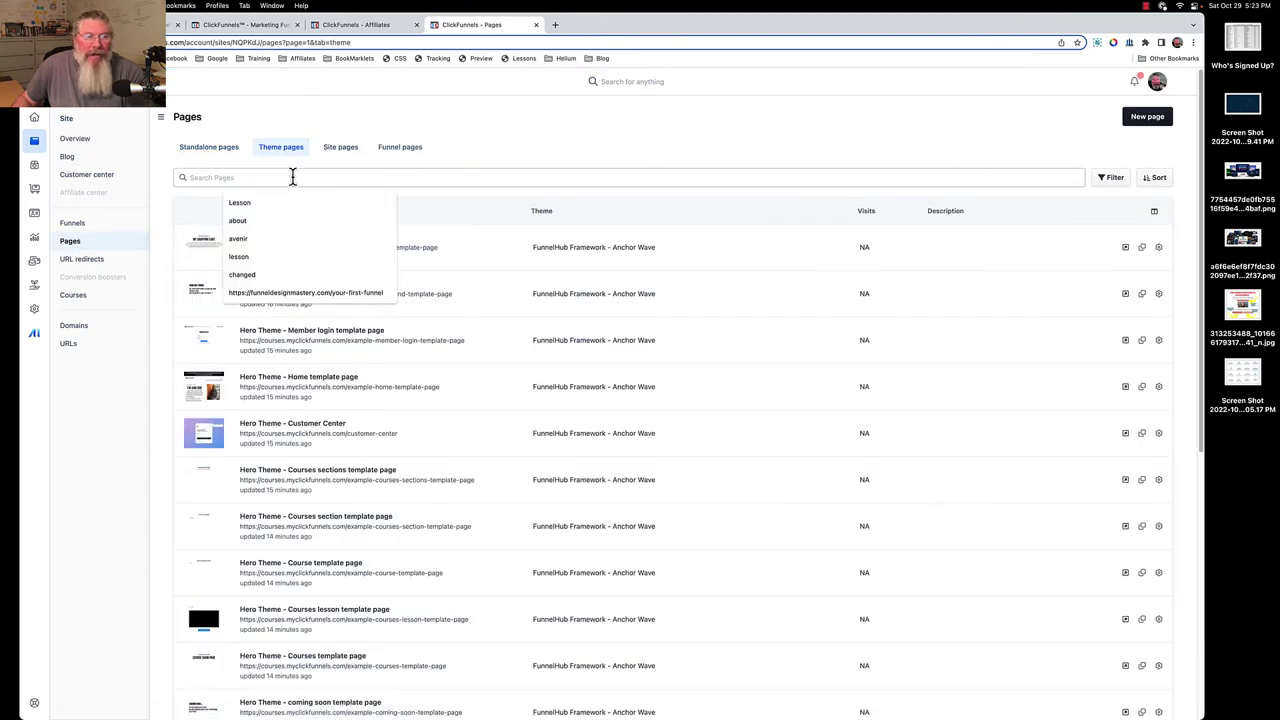
pyautogui.click(252, 205)
pyautogui.press('Return')
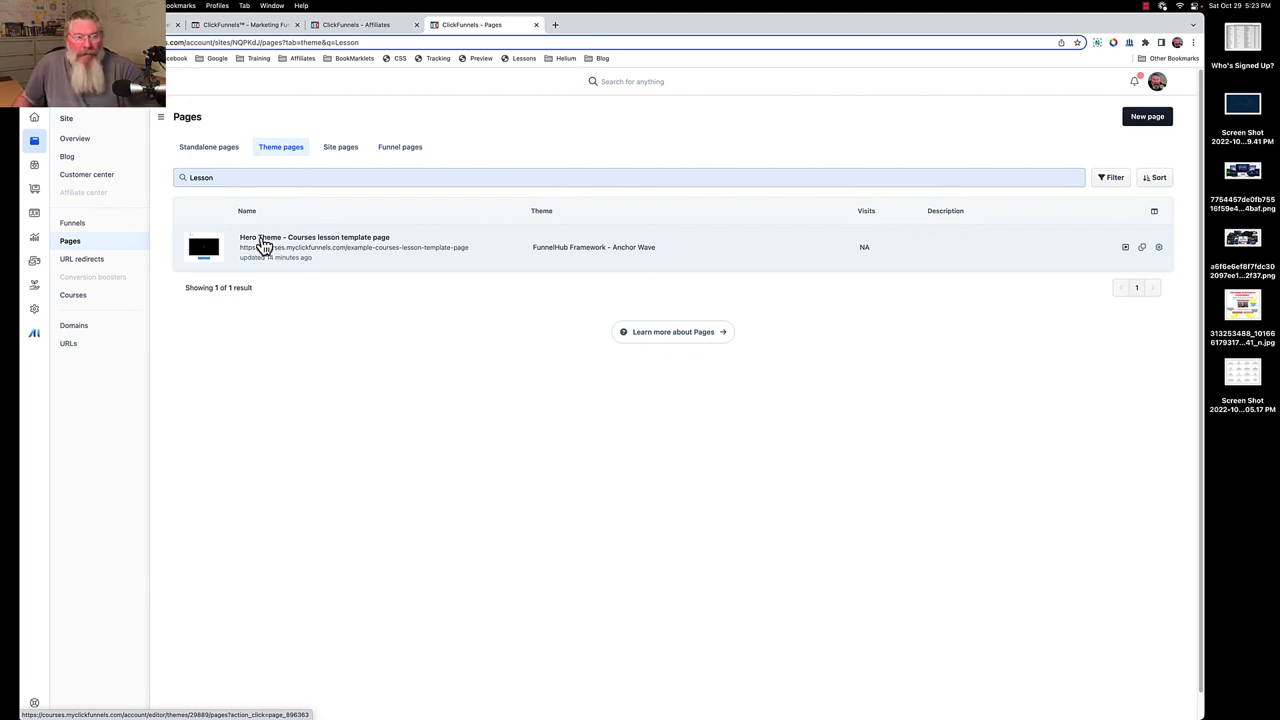
# Switch back to the Sept 28 Workspace.
pyautogui.click(90, 85)
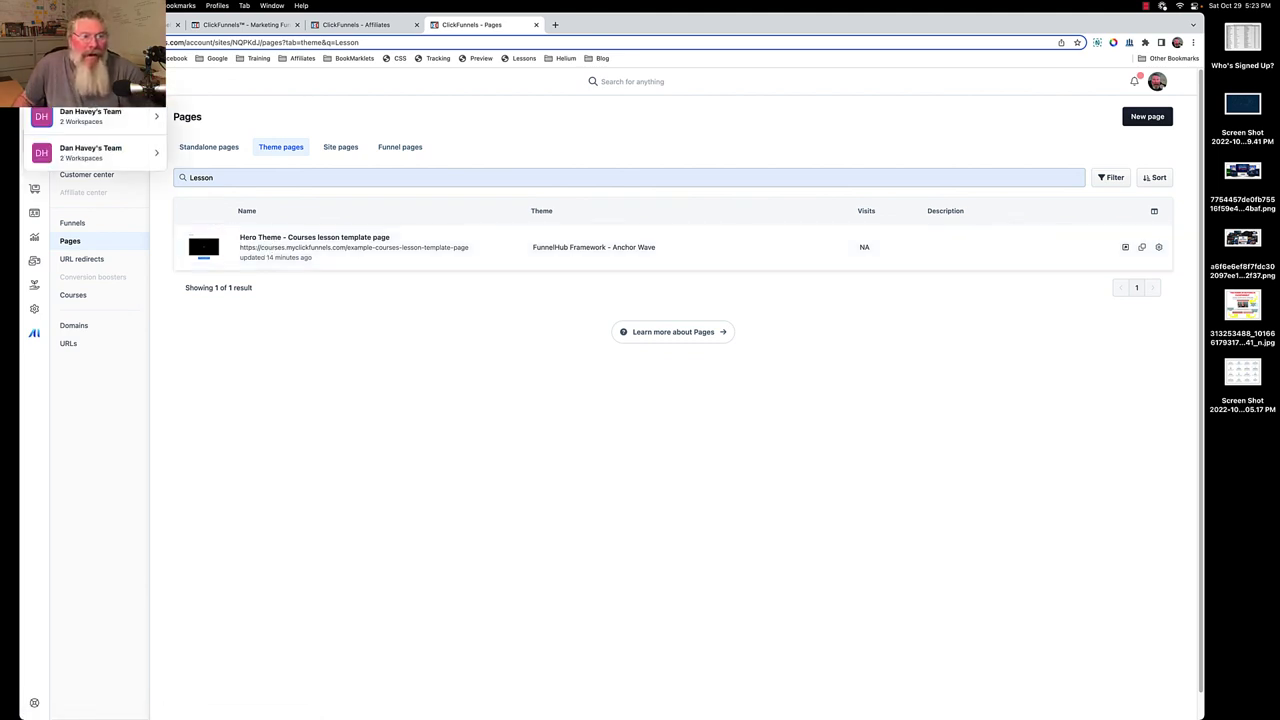
pyautogui.moveTo(143, 152)
pyautogui.click(207, 191)
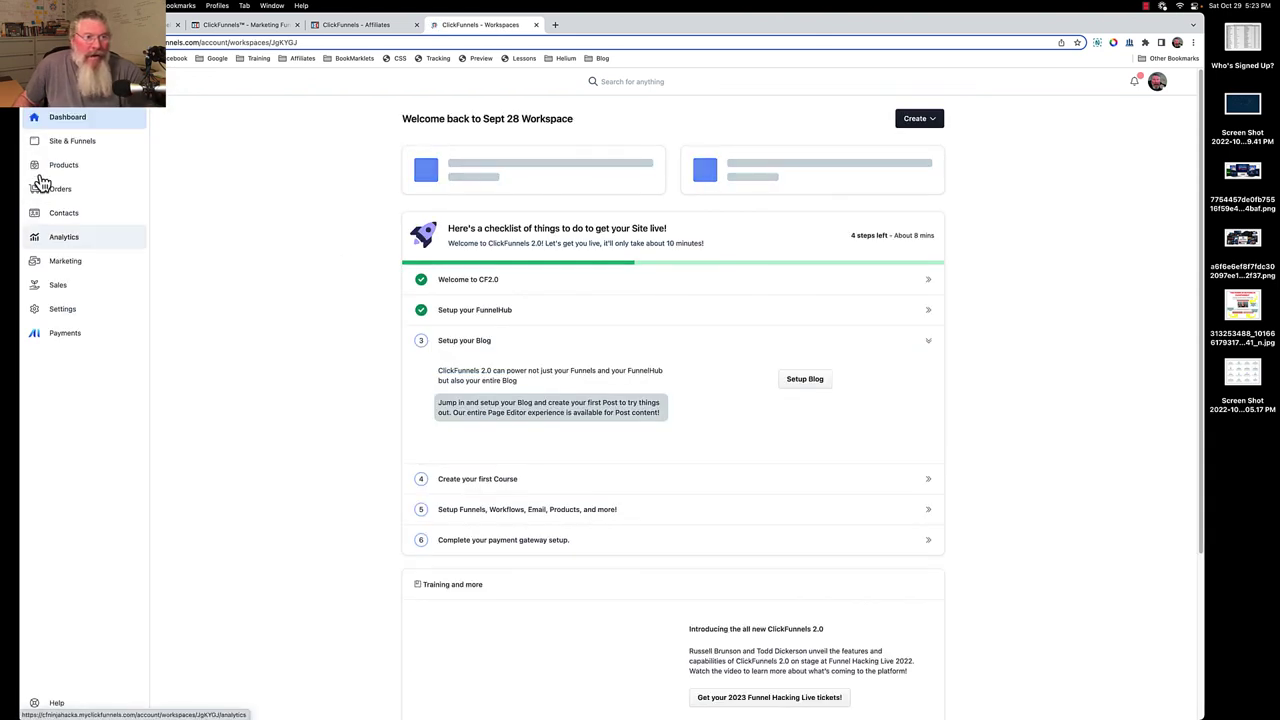
# Review its site's unfiltered Theme pages list, led by Cloned Lesson Template.
pyautogui.click(48, 147)
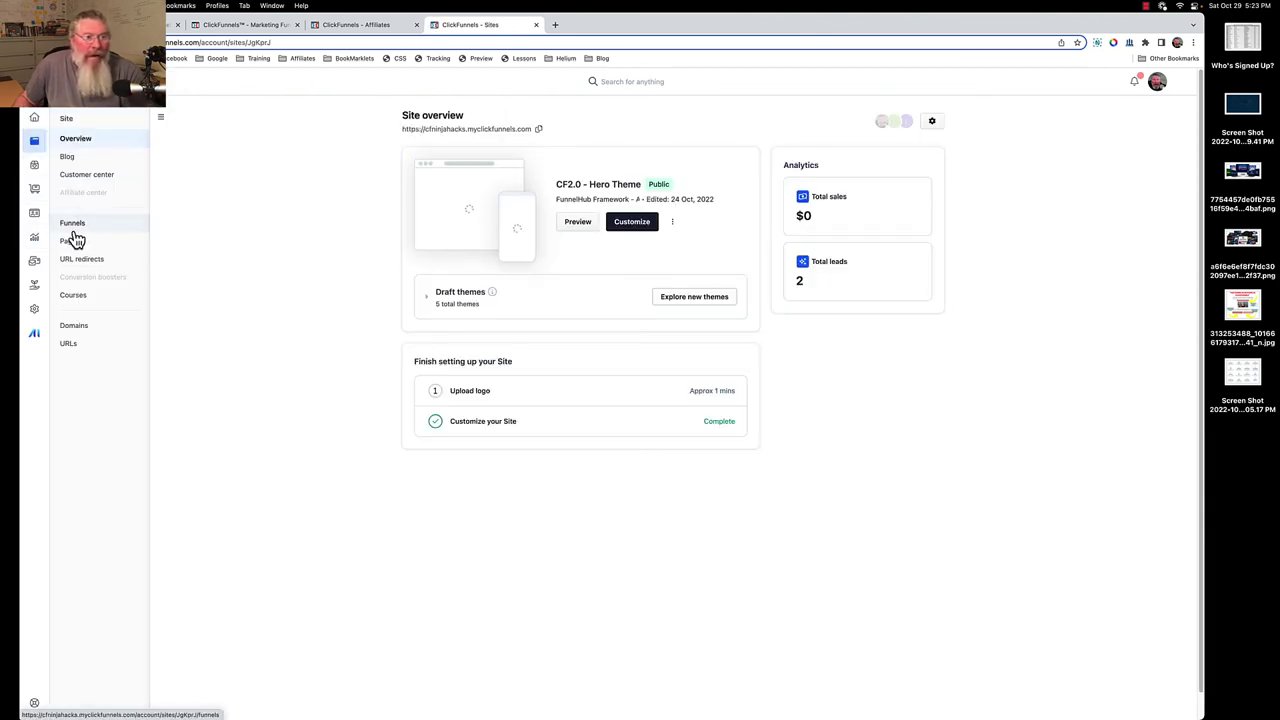
pyautogui.click(70, 241)
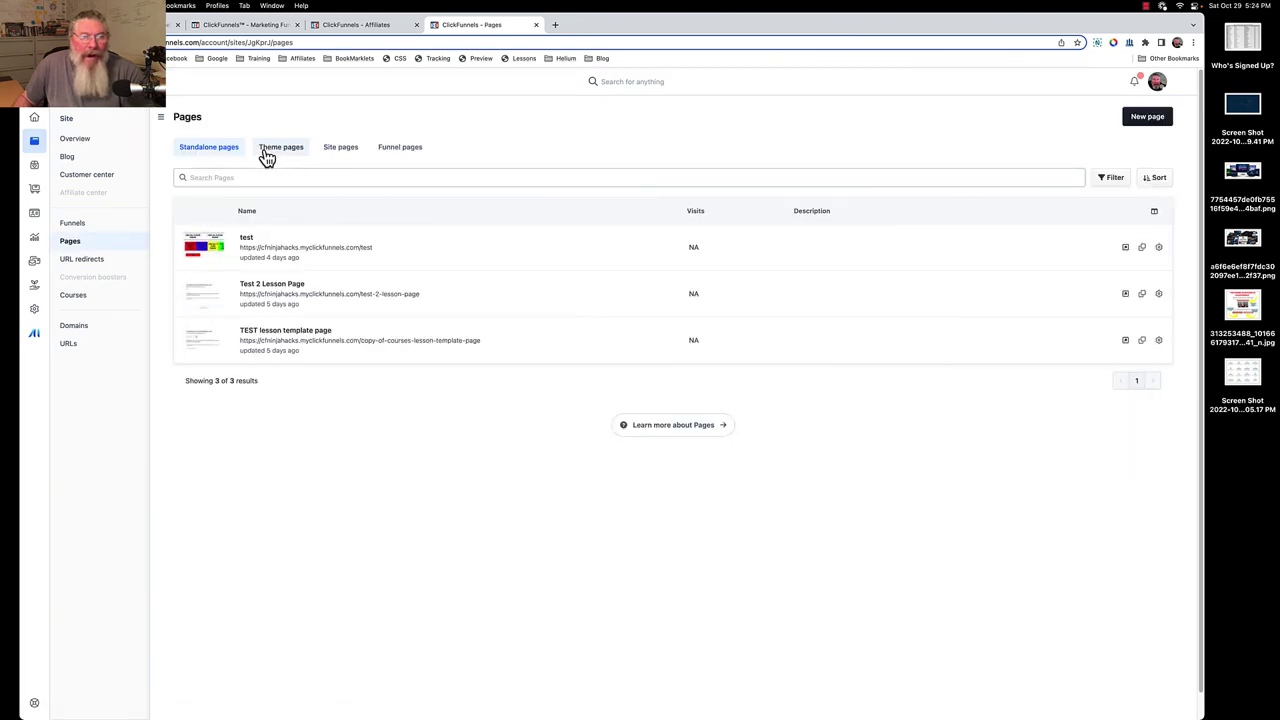
pyautogui.click(268, 150)
pyautogui.scroll(-5, 417, 227)
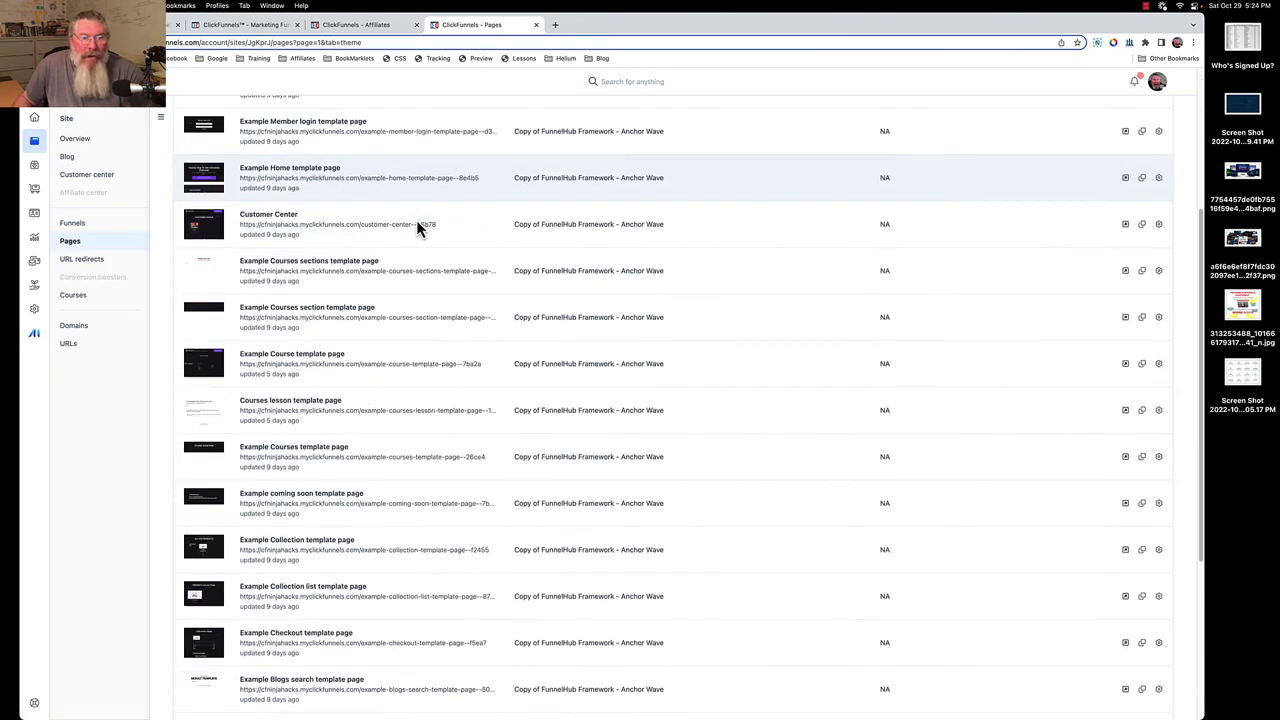
pyautogui.scroll(-5, 417, 227)
pyautogui.scroll(6, 418, 228)
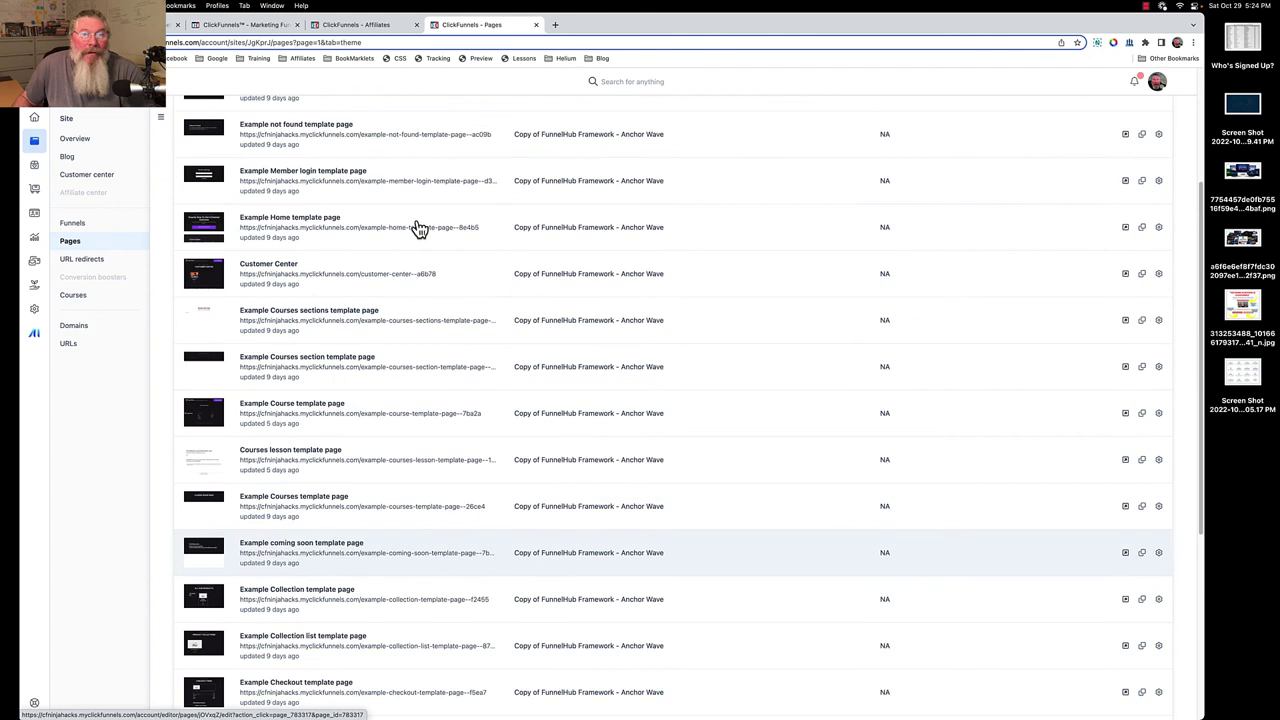
pyautogui.scroll(3, 417, 228)
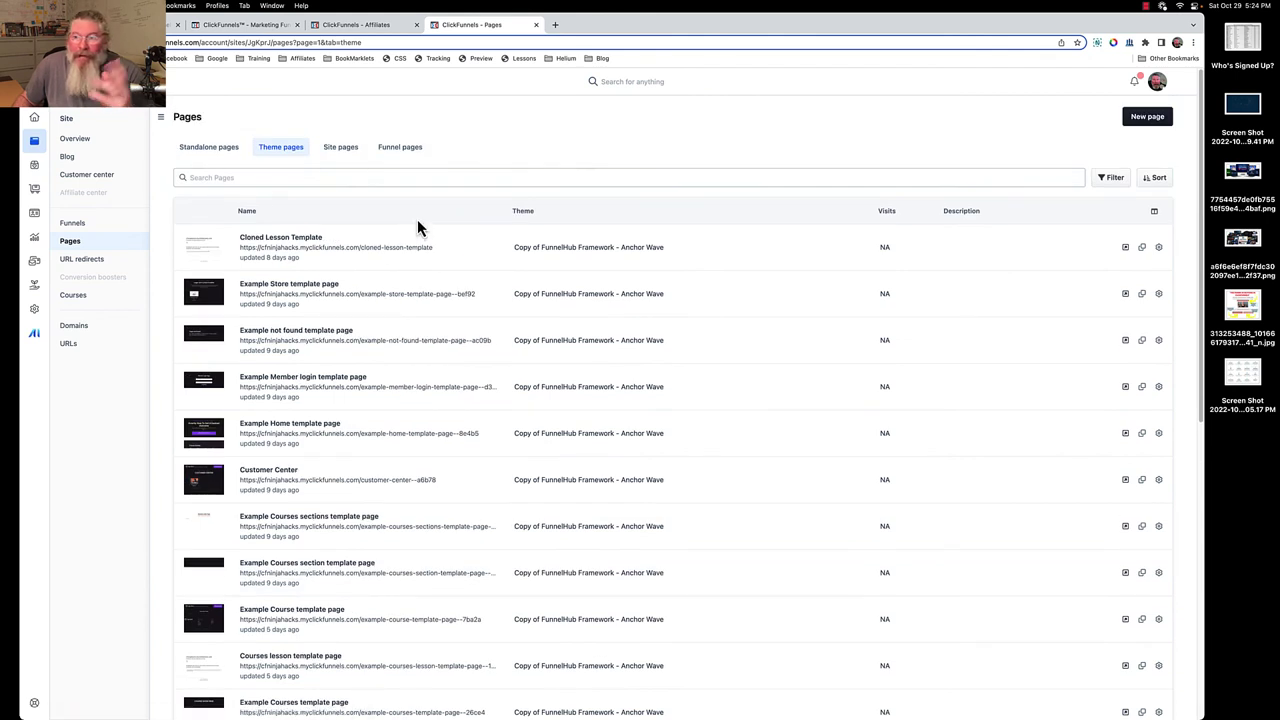